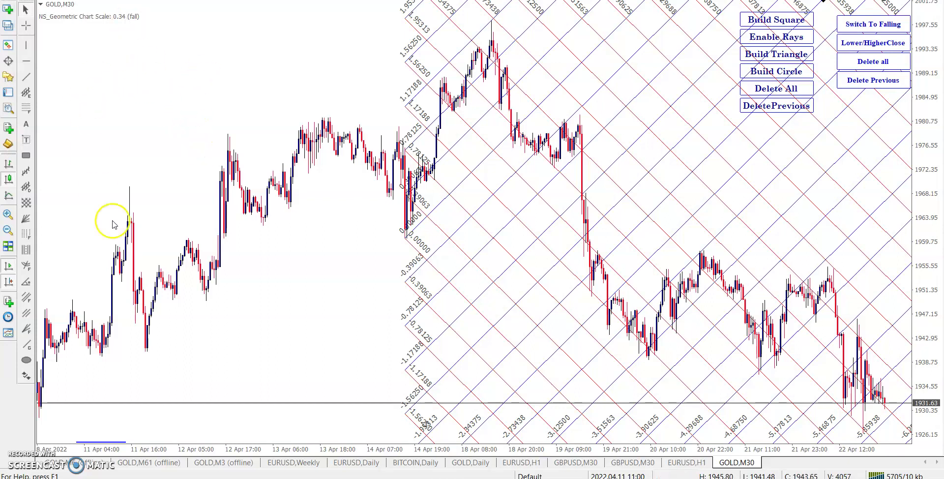
Zoom and scroll the GOLD,M30 chart to bring the older April bars into view
scroll(261, 185, down, 3)
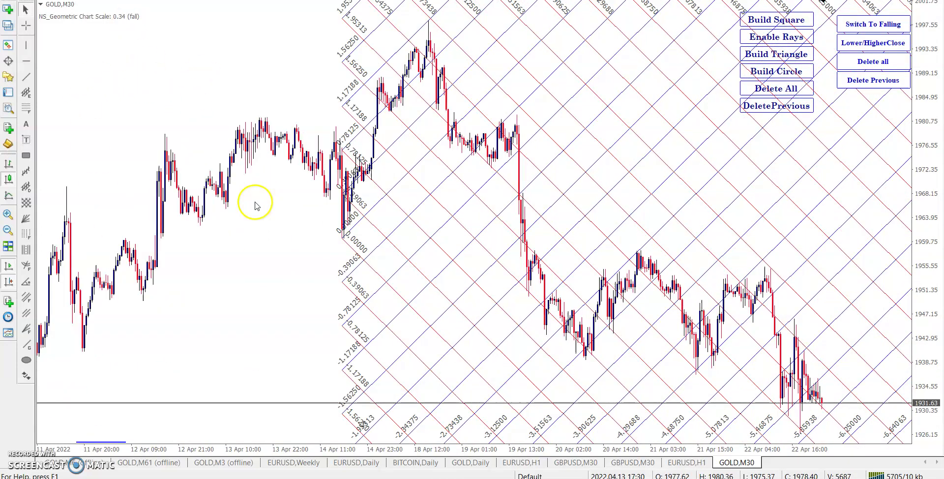
click(6, 231)
click(6, 231)
click(7, 216)
click(7, 216)
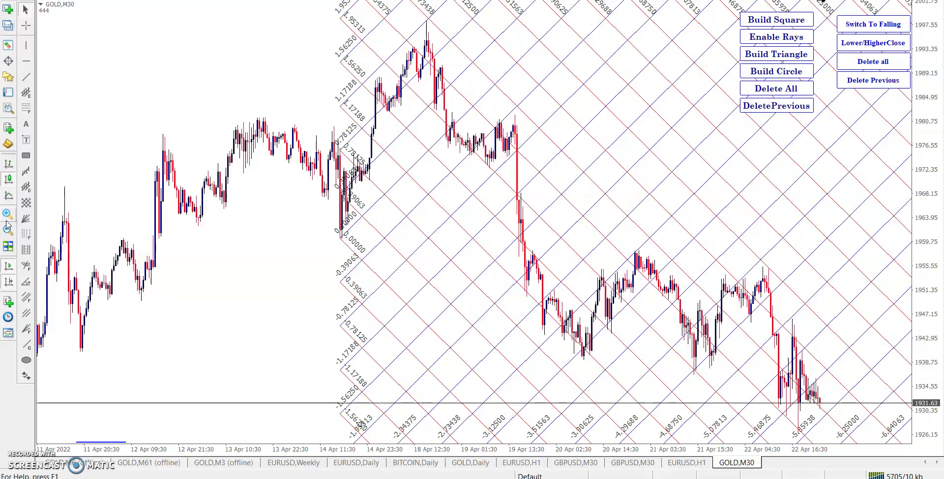
scroll(202, 200, up, 2)
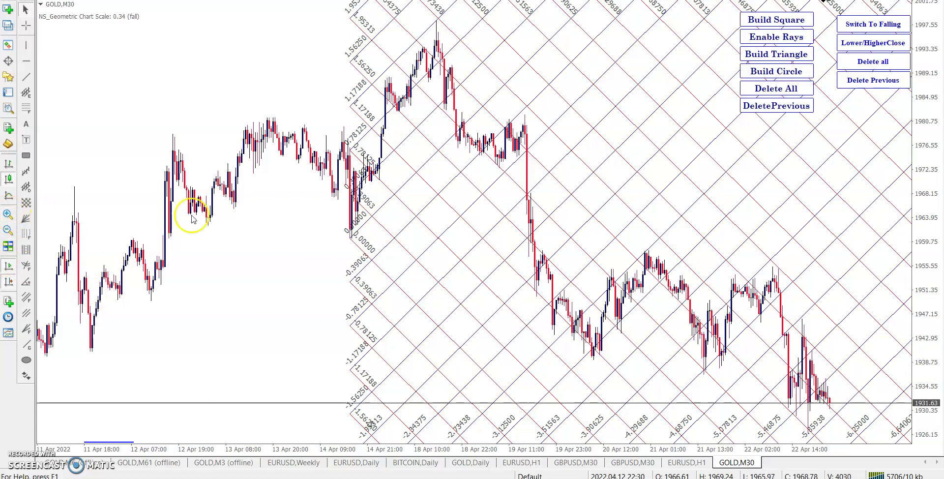
click(13, 216)
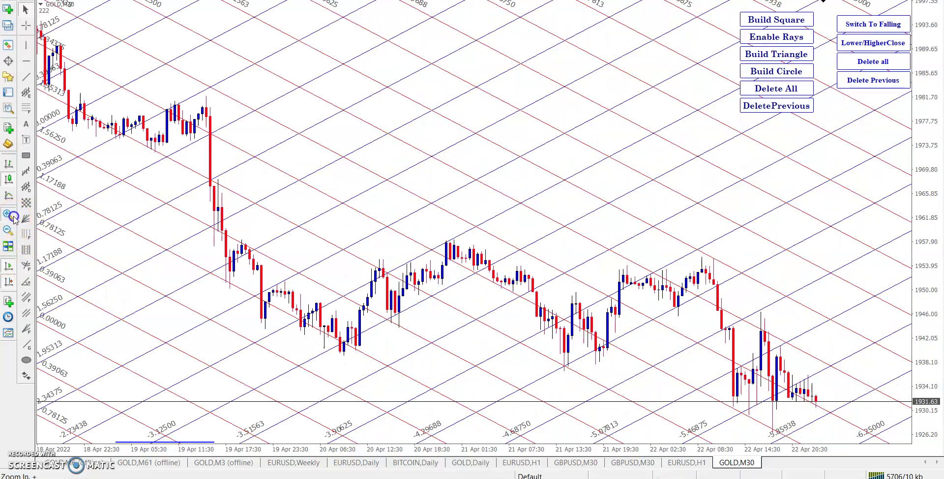
click(13, 216)
drag(126, 165, 232, 238)
click(120, 27)
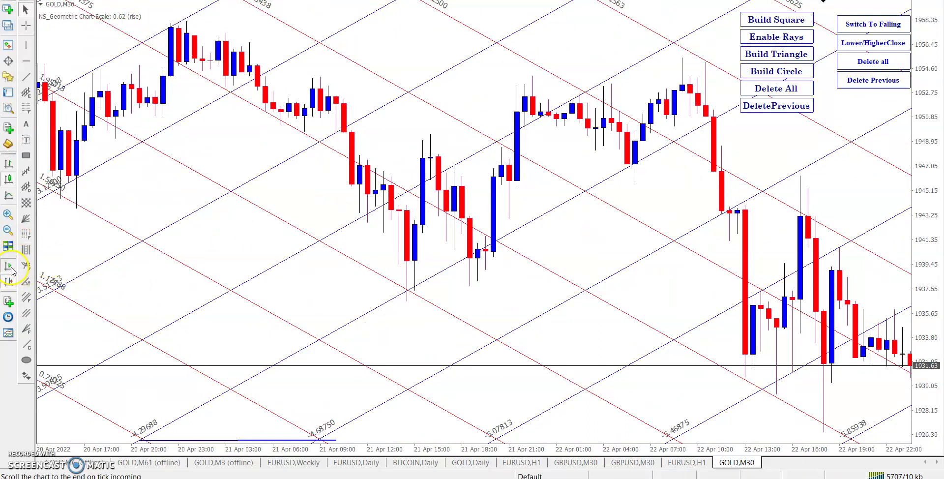
click(8, 231)
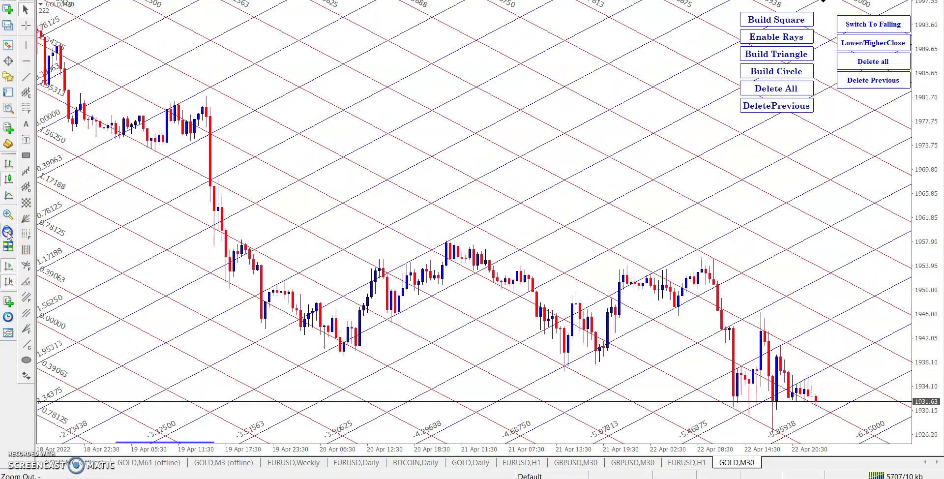
click(7, 231)
scroll(243, 224, down, 3)
scroll(242, 223, up, 3)
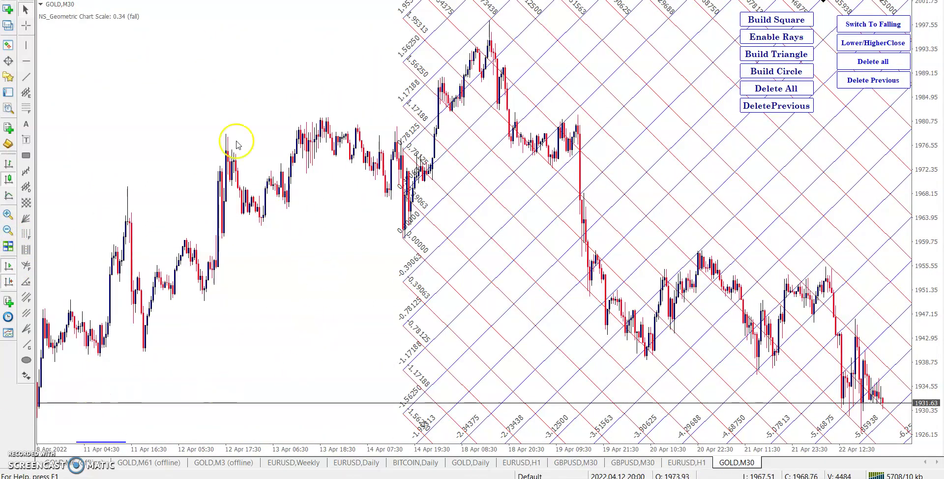
drag(105, 260, 210, 277)
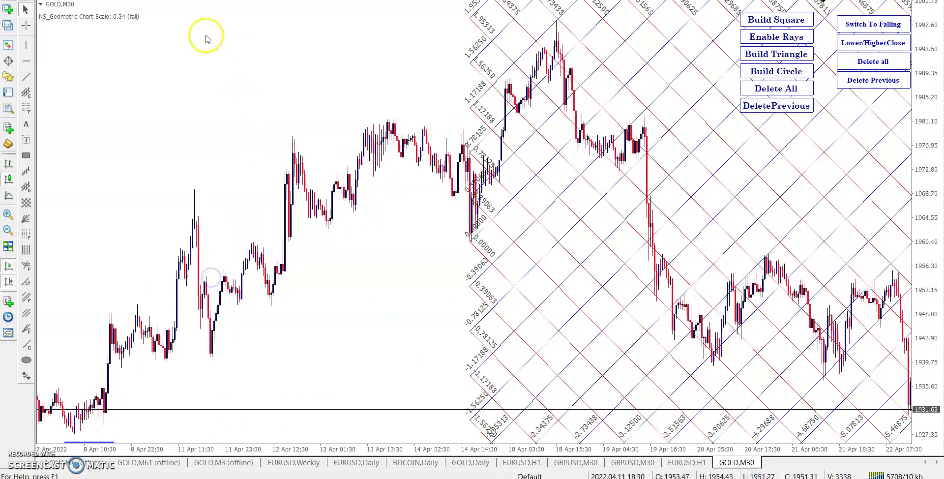
Fix the price scale range in the GOLD,M30 chart properties
right_click(315, 212)
click(406, 471)
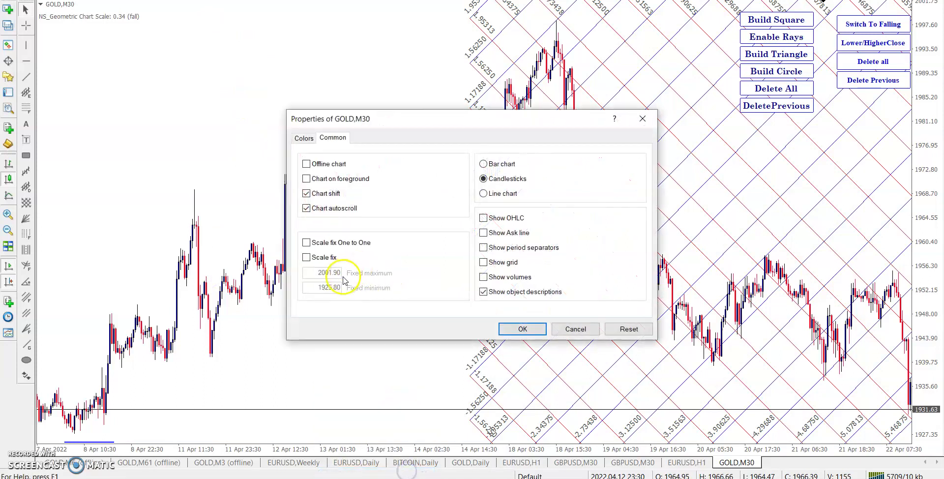
click(327, 258)
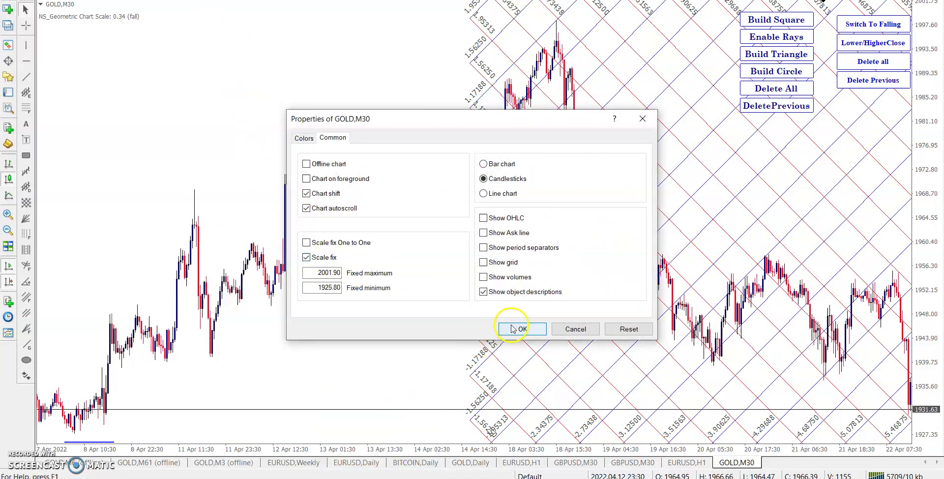
click(576, 330)
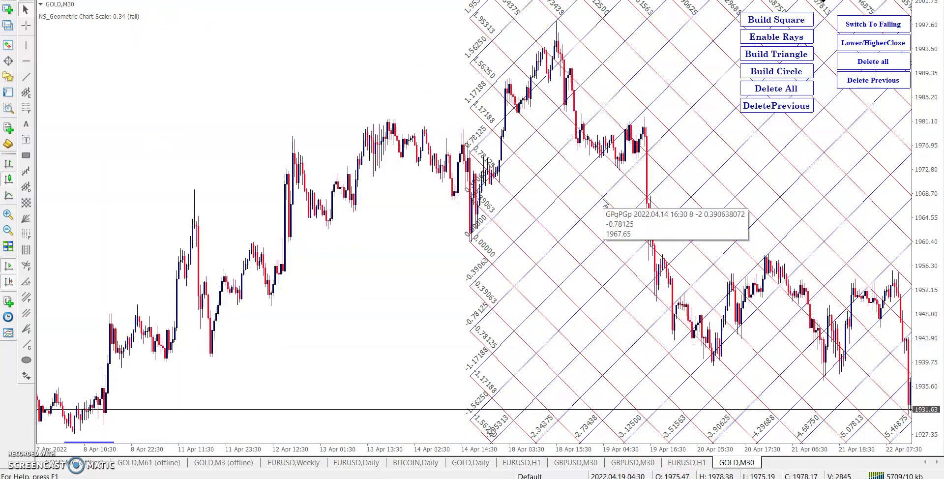
Stand the blue trendline vertically above the 12 Apr swing
right_click(344, 84)
drag(242, 309, 143, 427)
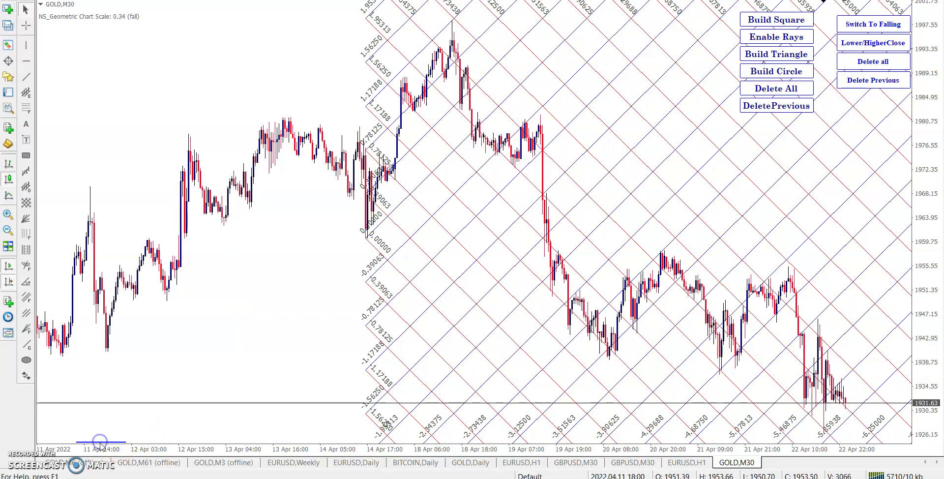
drag(100, 442, 221, 326)
right_click(361, 264)
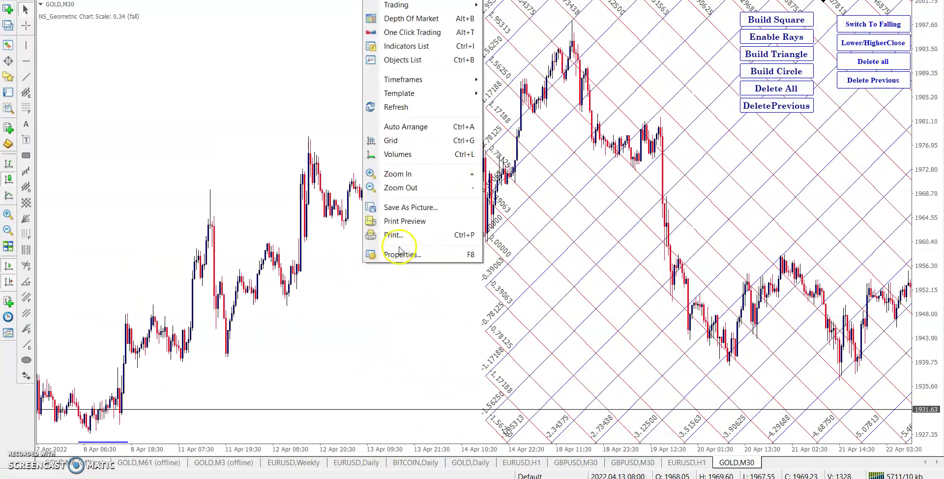
click(108, 446)
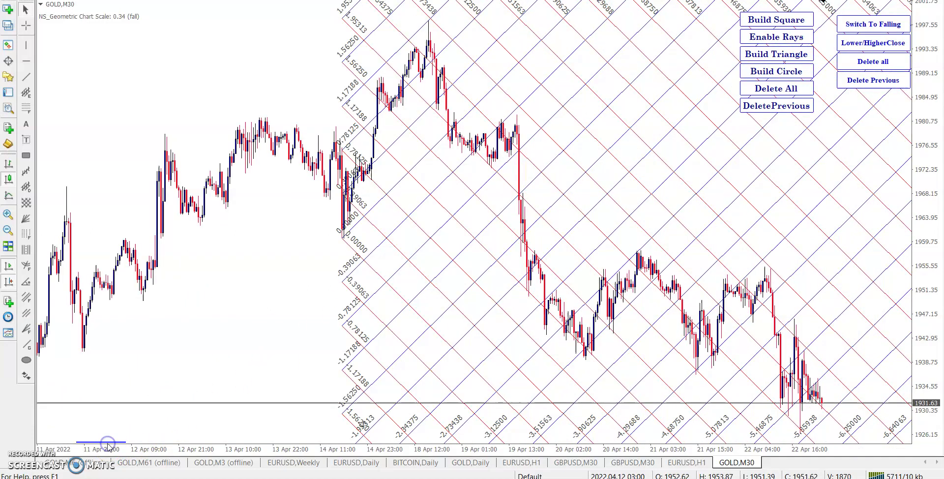
drag(101, 442, 152, 166)
Build a Gann square and set the Gann Dynamic Square Scale input to 34
click(770, 20)
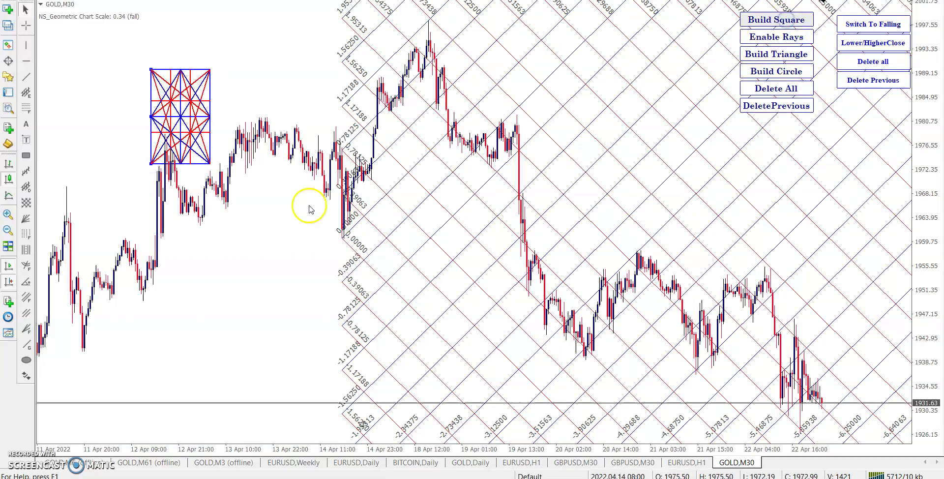
right_click(231, 78)
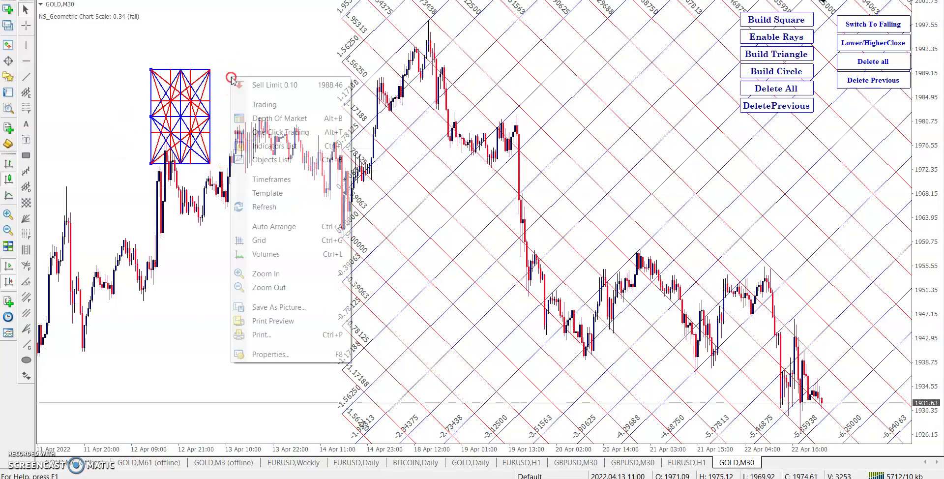
click(282, 146)
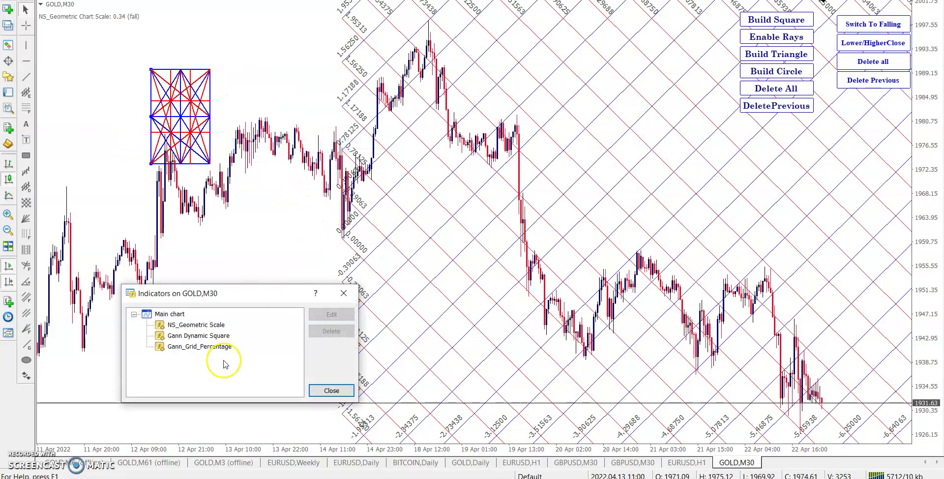
double_click(221, 337)
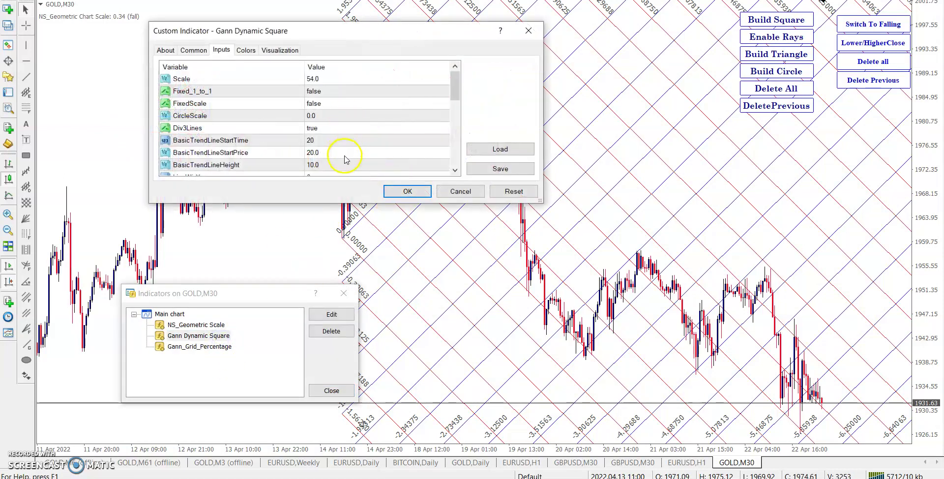
double_click(334, 79)
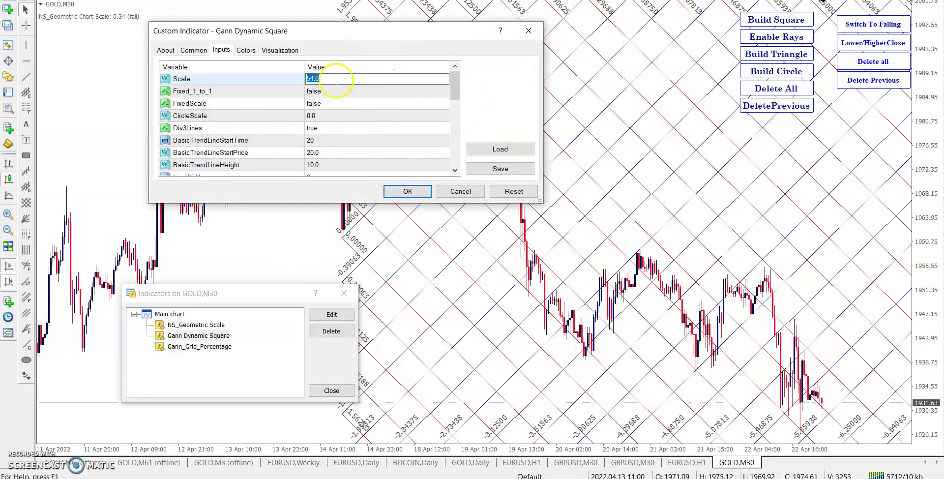
click(406, 190)
Check the Gann_Grid_Percentage Scale of 0.34, then delete the Gann square
double_click(202, 346)
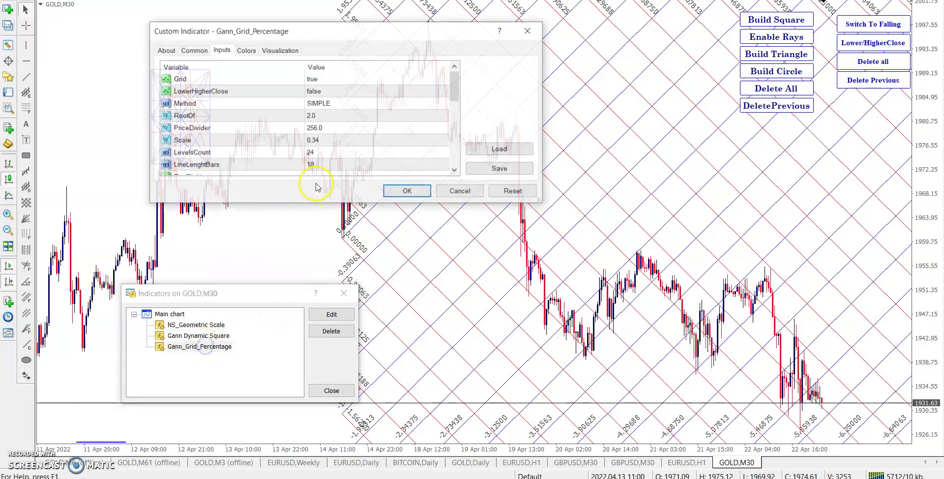
click(342, 140)
click(342, 140)
click(407, 191)
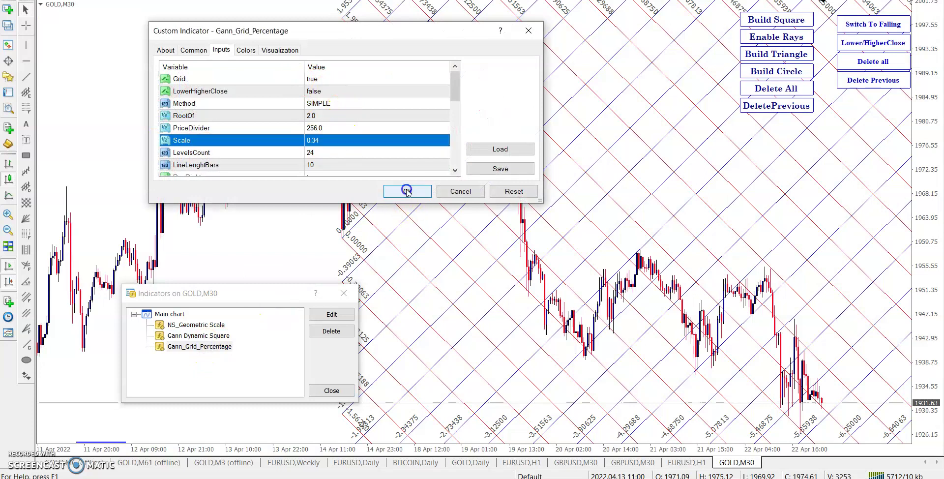
click(344, 293)
click(787, 94)
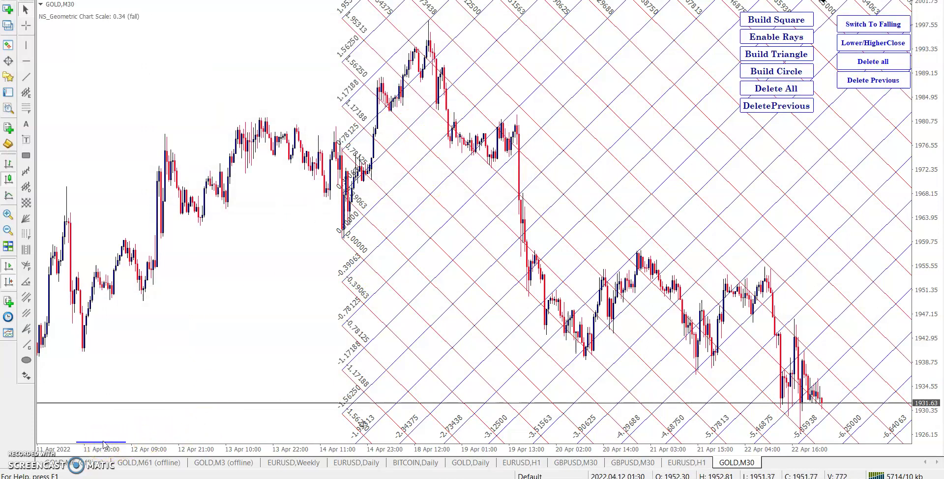
Pull the trendline up onto the price bars and clear the diagonal Gann grids
drag(121, 442, 72, 312)
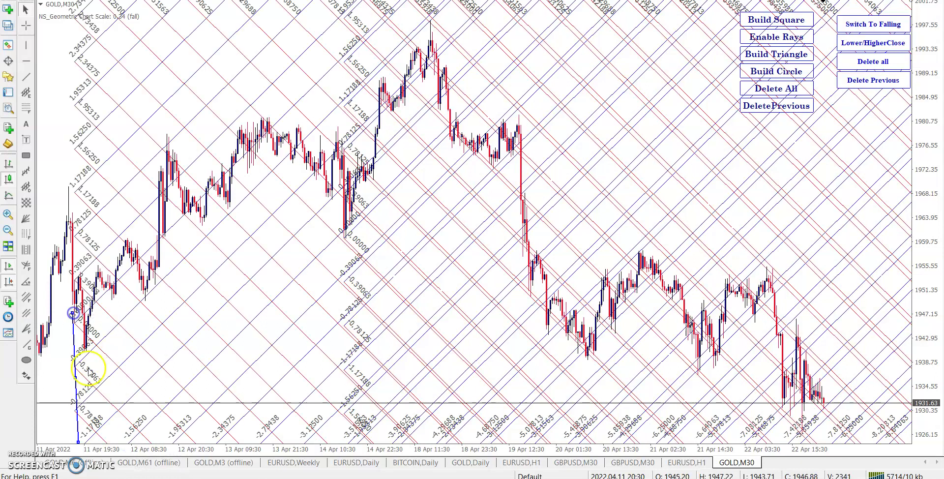
click(864, 81)
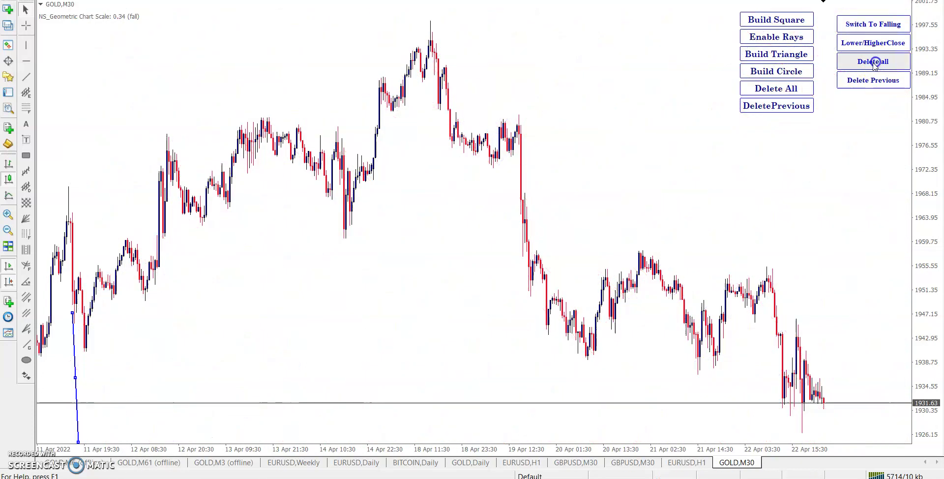
drag(74, 377, 272, 152)
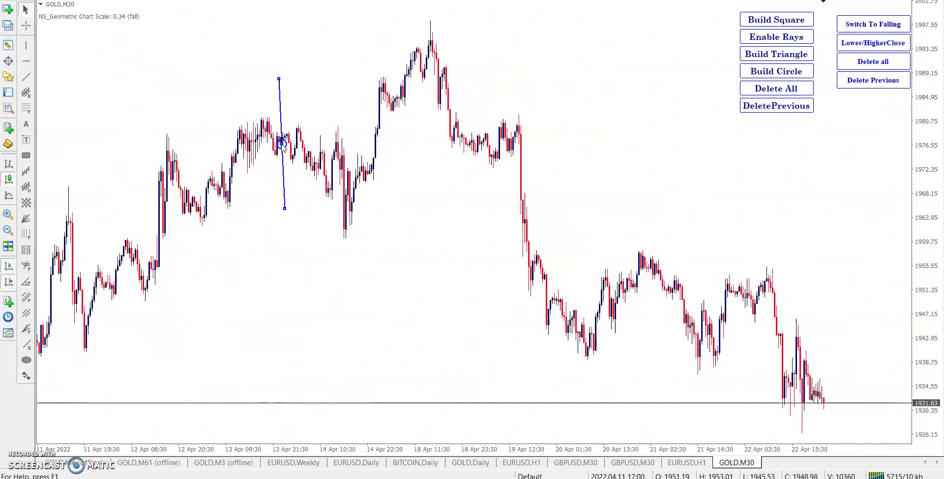
click(874, 62)
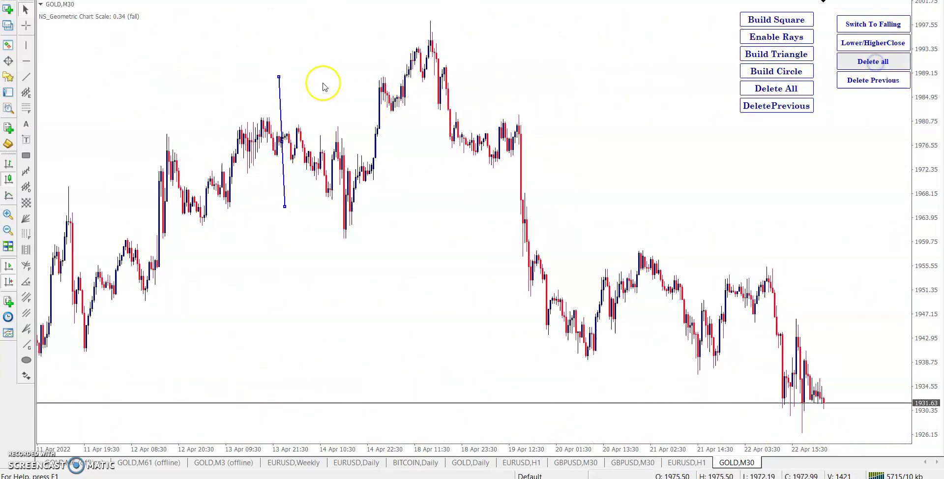
Build a test Gann square on the vertical trendline near 13 Apr, then delete it
mouse_move(279, 78)
mouse_down()
mouse_move(291, 79)
mouse_move(283, 73)
mouse_up()
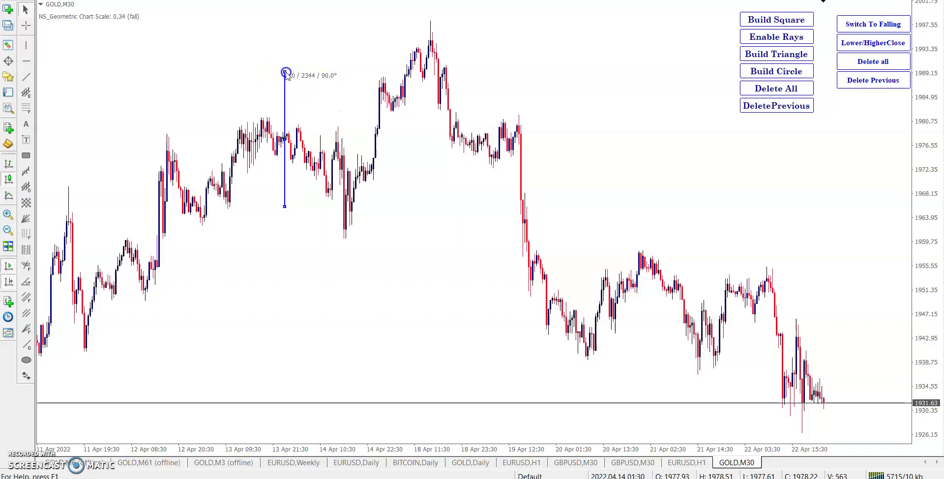
click(786, 19)
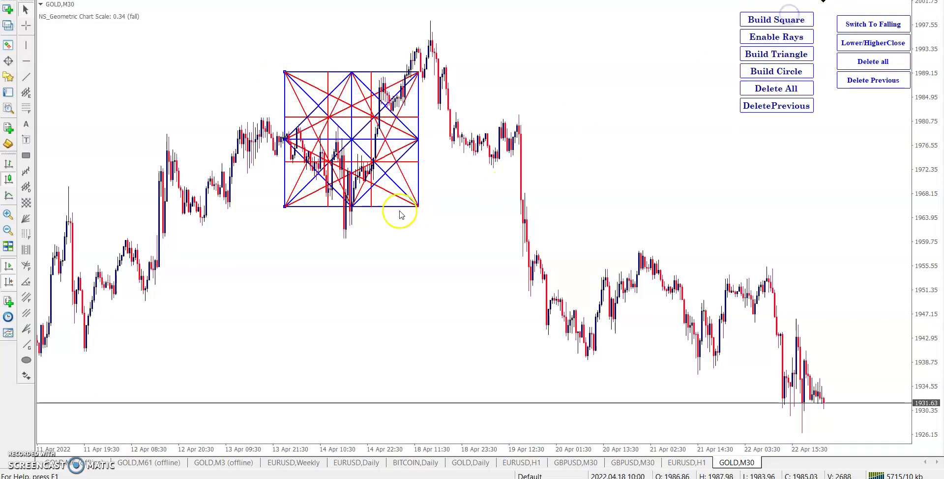
drag(295, 88, 337, 91)
drag(360, 307, 316, 340)
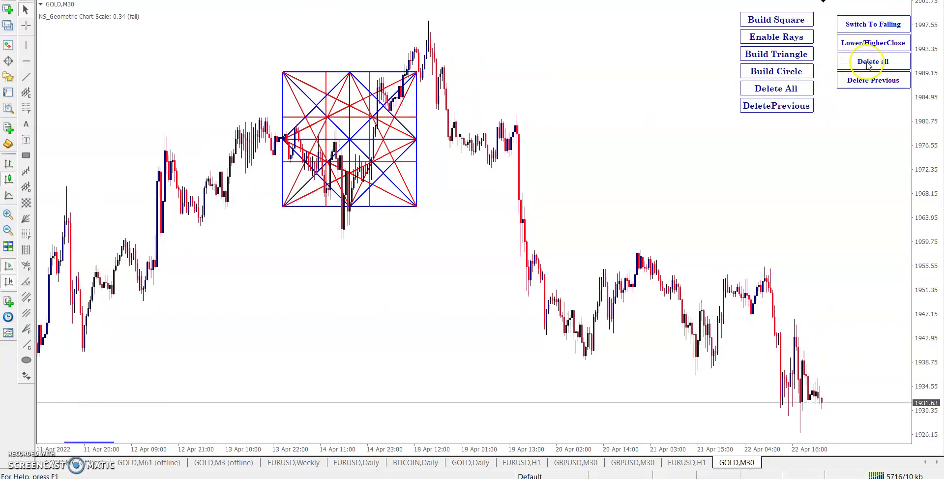
click(789, 88)
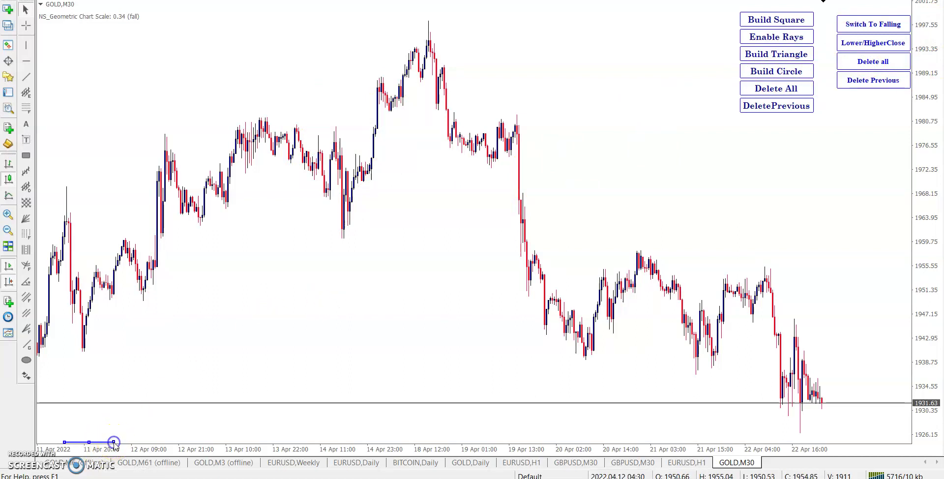
Build a tilted Gann square on a diagonal 13–14 Apr trendline, then delete both
drag(114, 444, 261, 118)
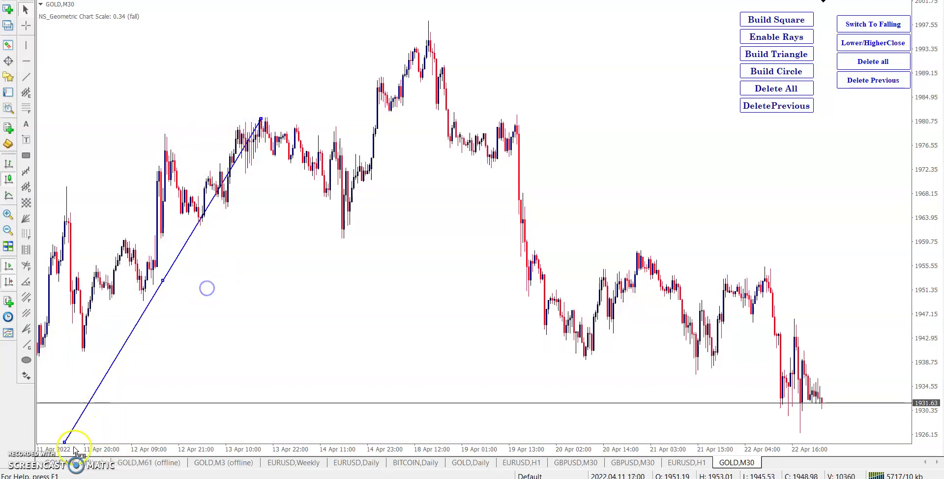
drag(66, 445, 342, 241)
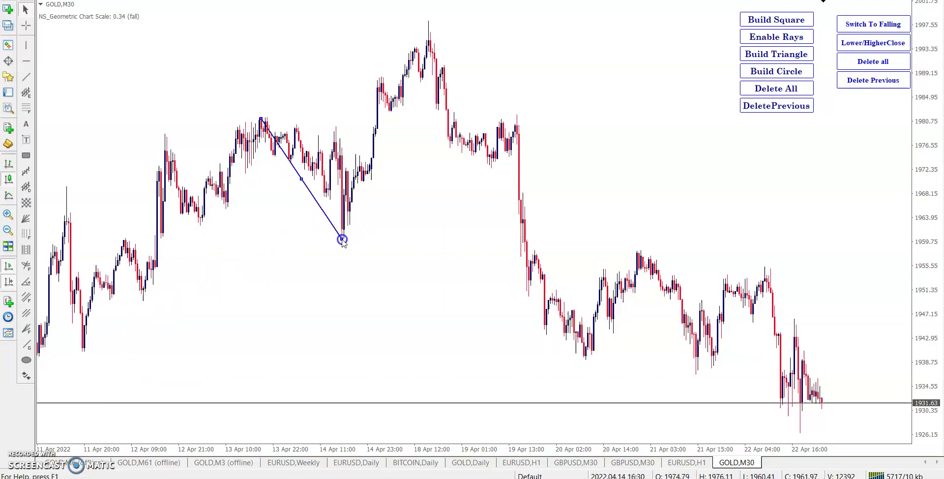
click(773, 21)
middle_click(471, 163)
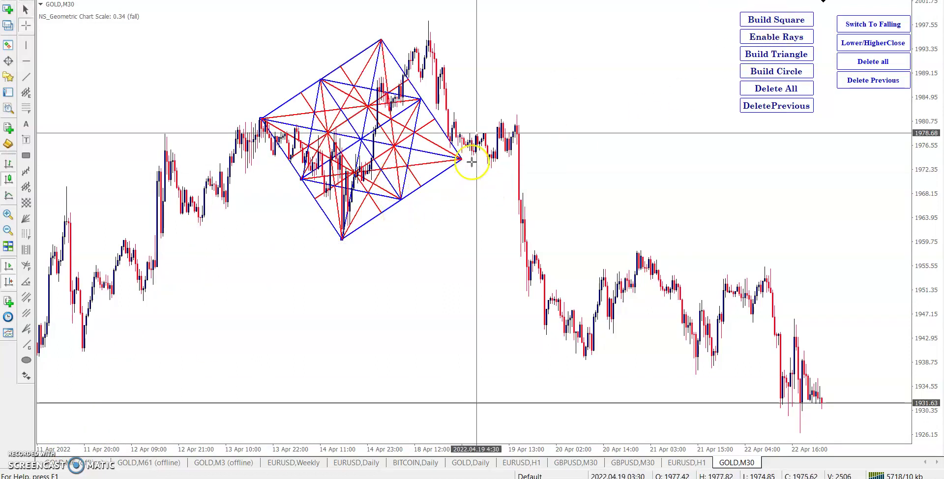
click(796, 87)
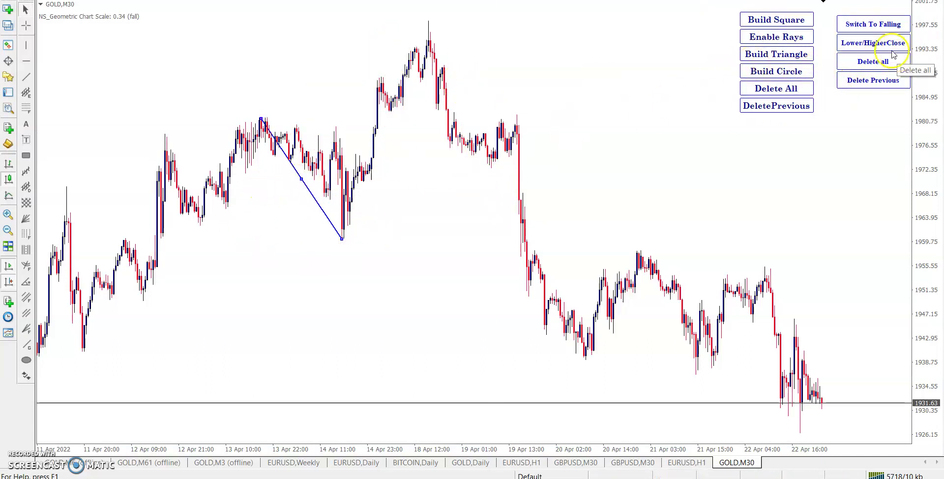
right_click(304, 183)
click(338, 225)
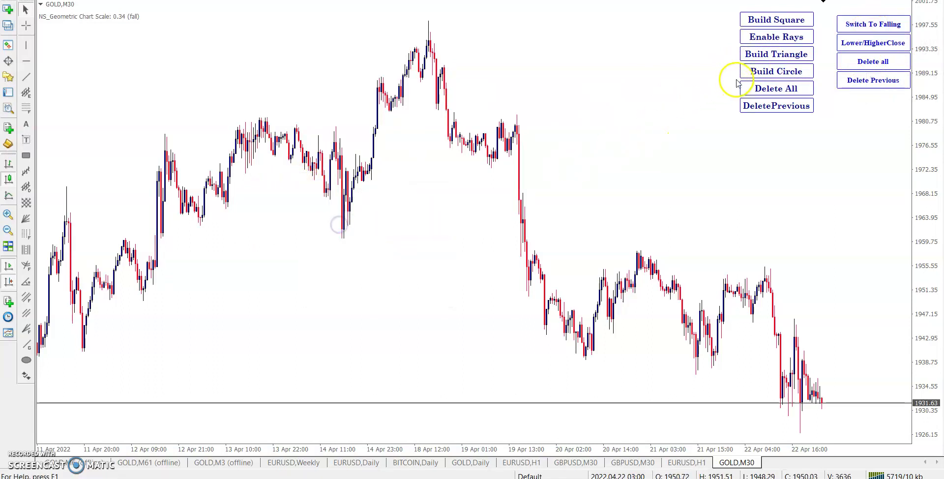
Anchor the Gann grid at the 14 Apr low and measure the 20 Apr swing with the crosshair
click(343, 230)
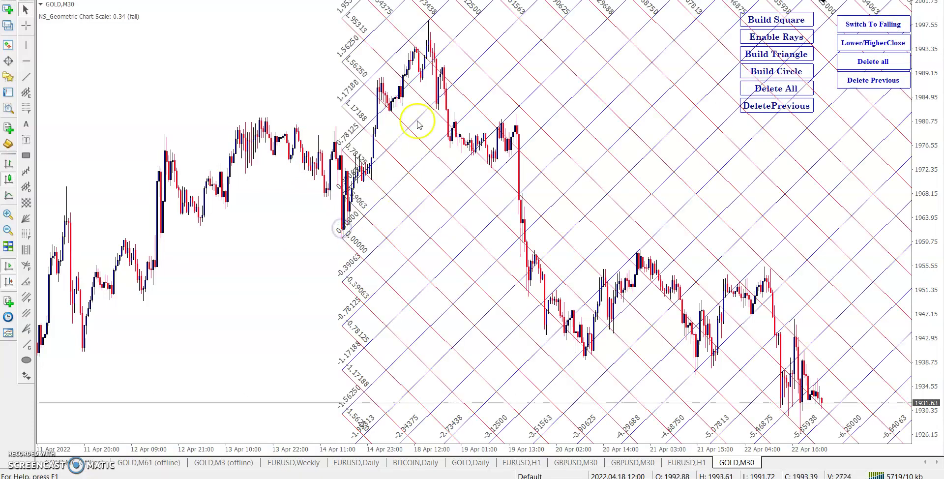
middle_click(428, 31)
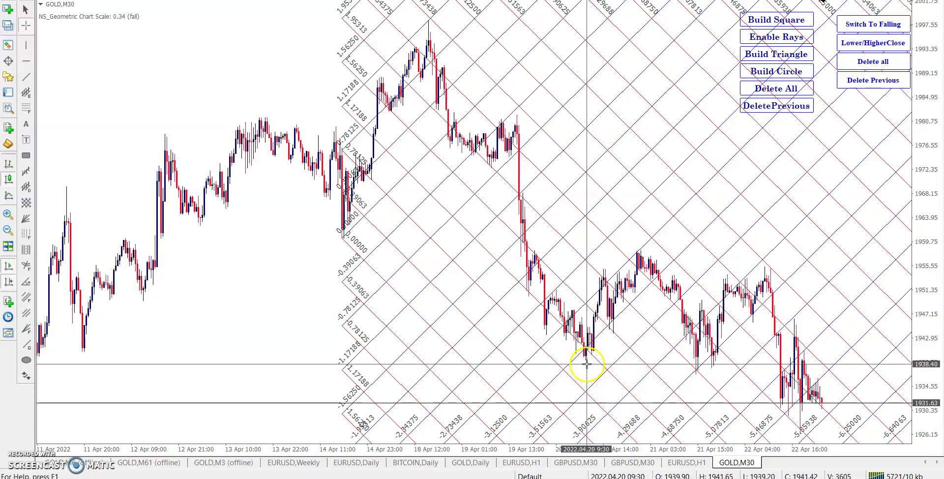
drag(586, 359, 620, 263)
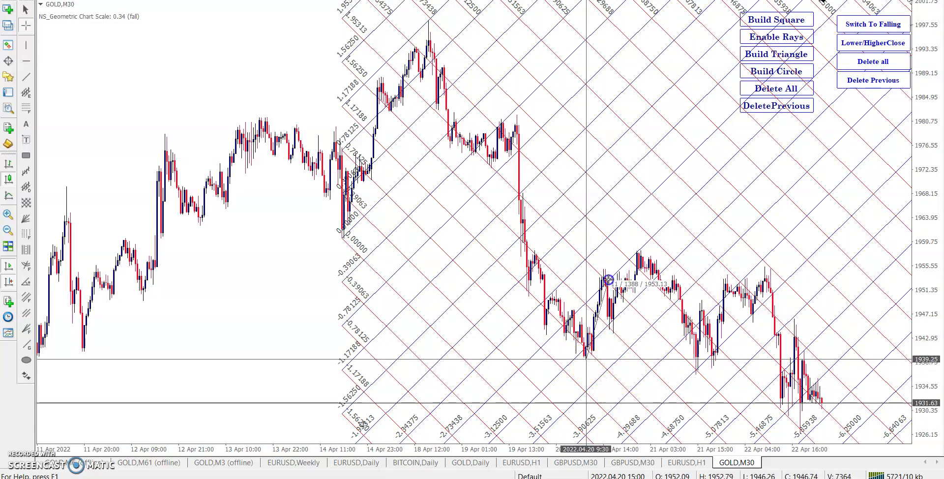
middle_click(767, 273)
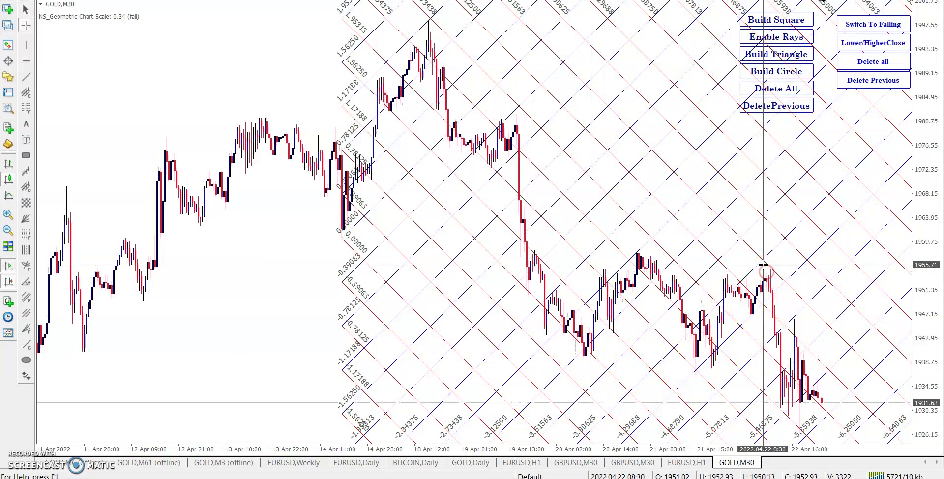
click(448, 270)
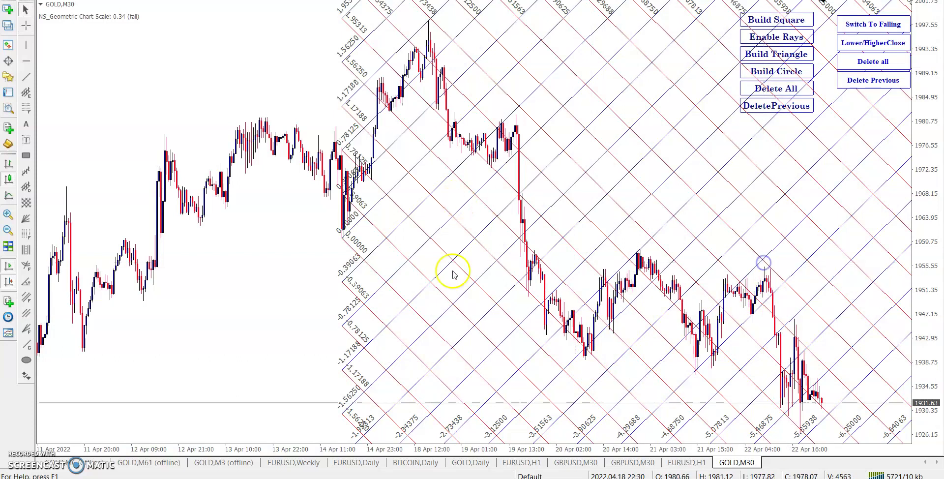
scroll(438, 226, up, 5)
scroll(438, 225, down, 4)
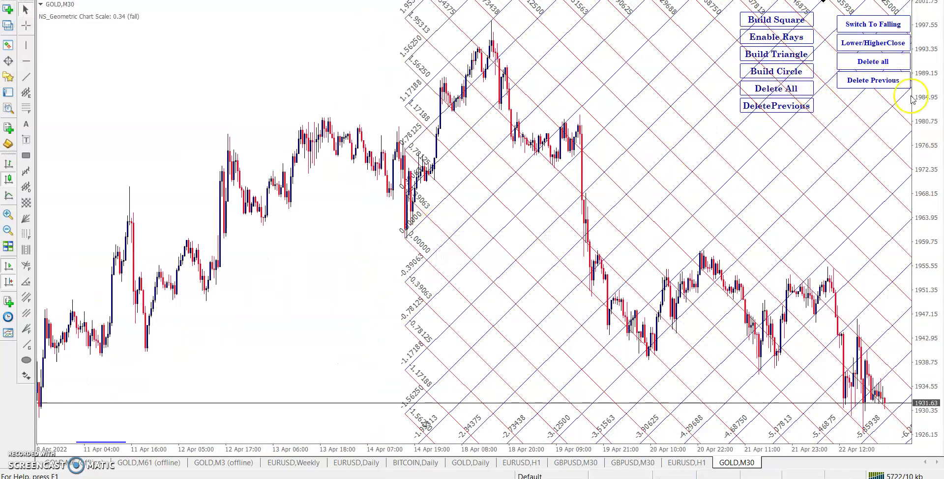
Rebuild the grid from the 11 Apr low, check the peak price, then delete it
click(877, 62)
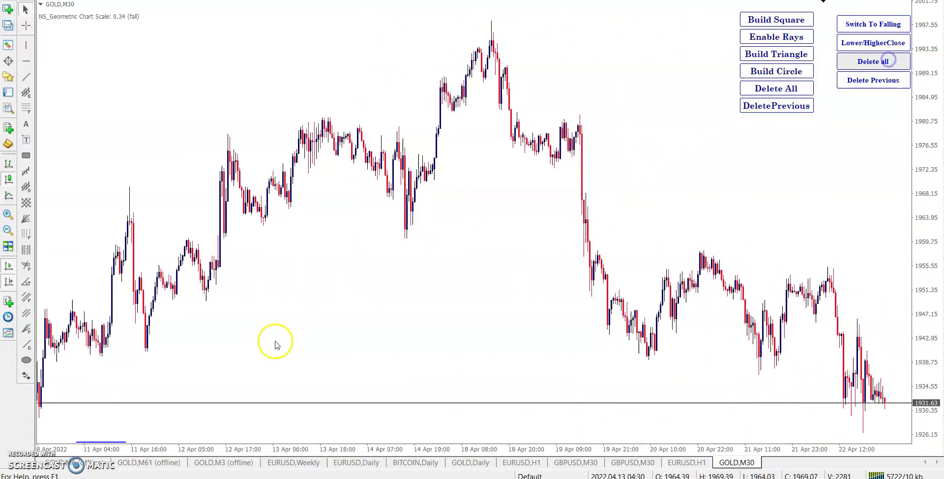
click(148, 347)
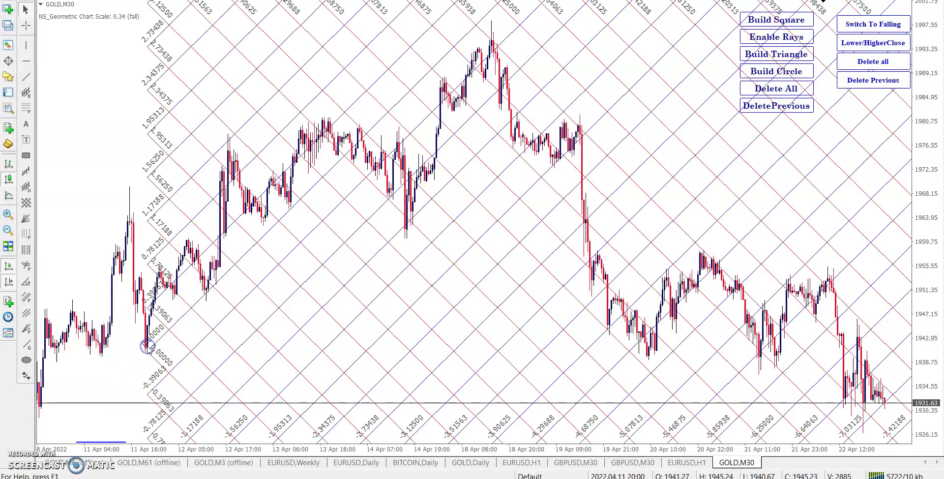
middle_click(497, 57)
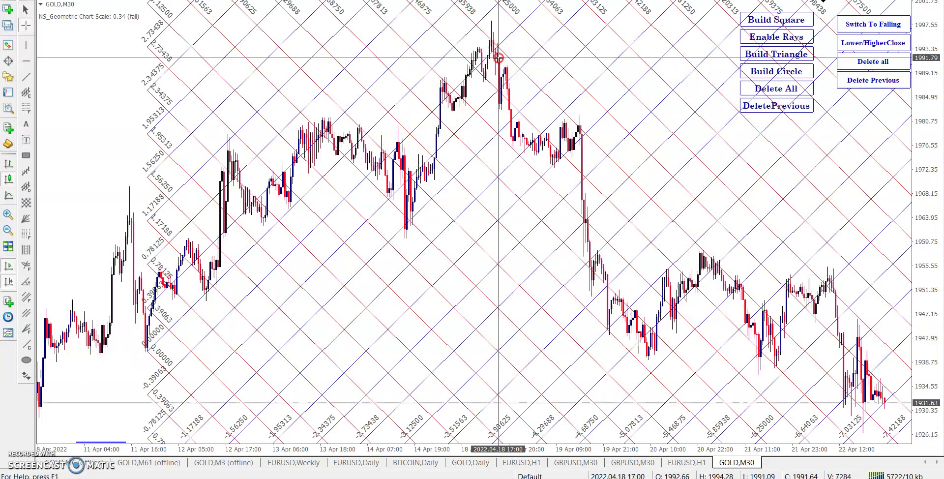
click(498, 57)
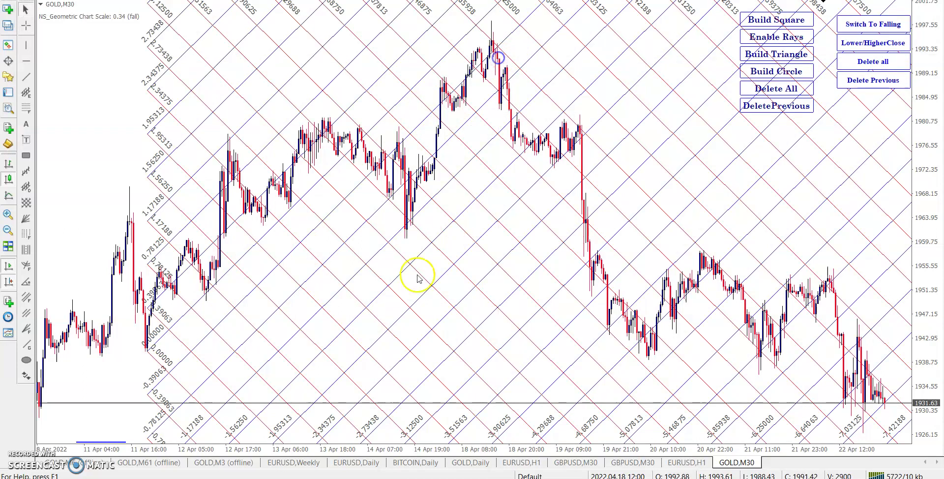
click(861, 68)
scroll(274, 328, up, 3)
scroll(275, 329, down, 3)
drag(264, 315, 394, 244)
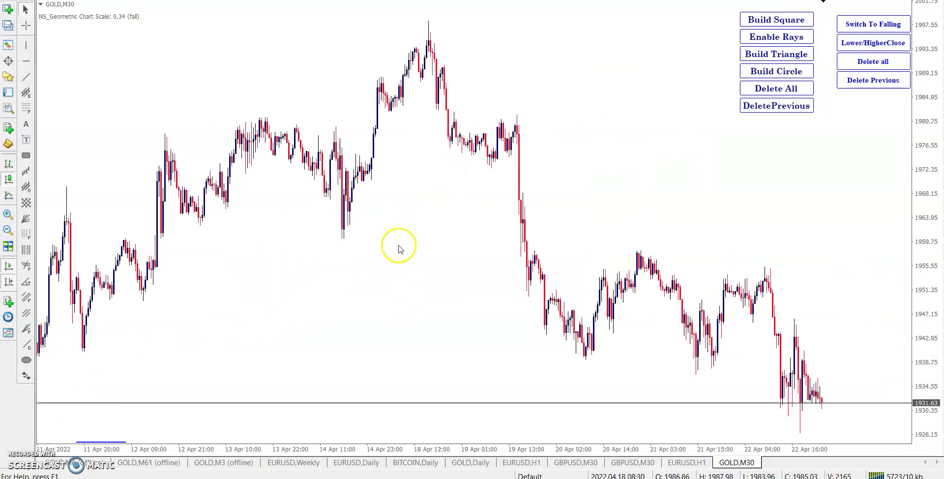
Build a falling grid from the 18 Apr peak, inspect its levels, then delete it
click(883, 28)
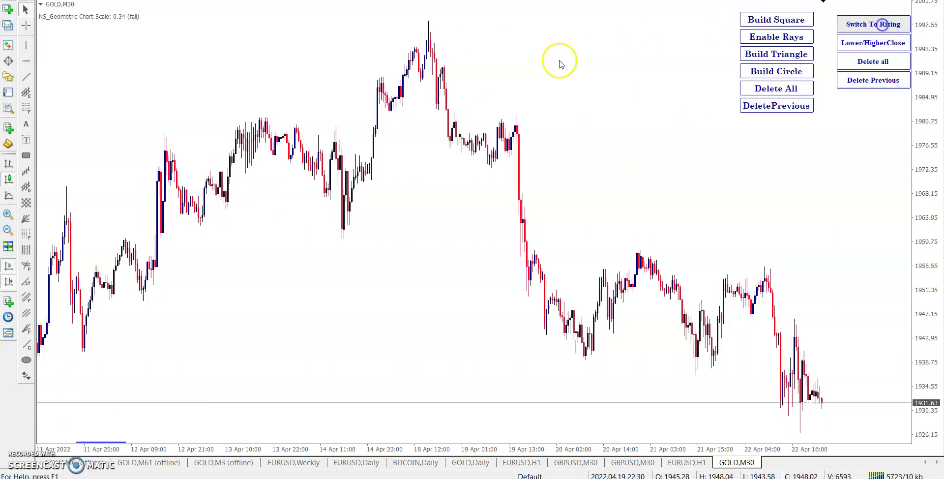
click(429, 31)
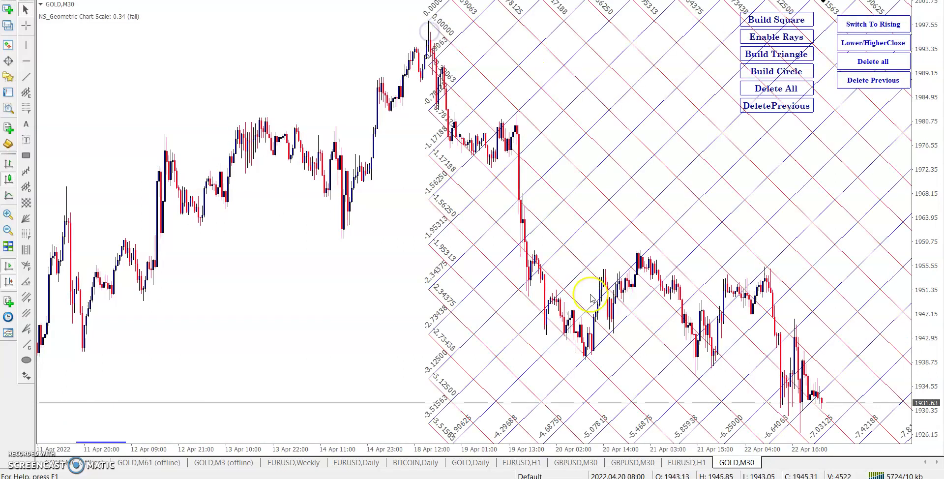
middle_click(473, 42)
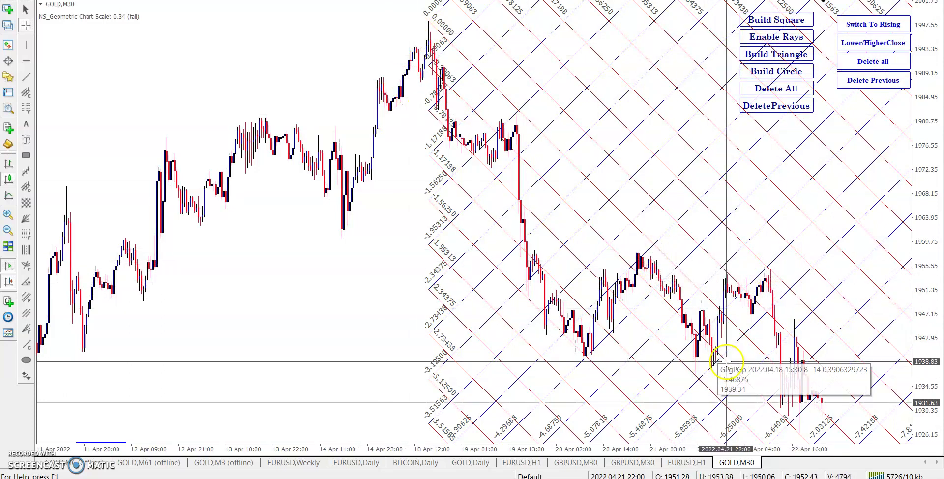
click(584, 361)
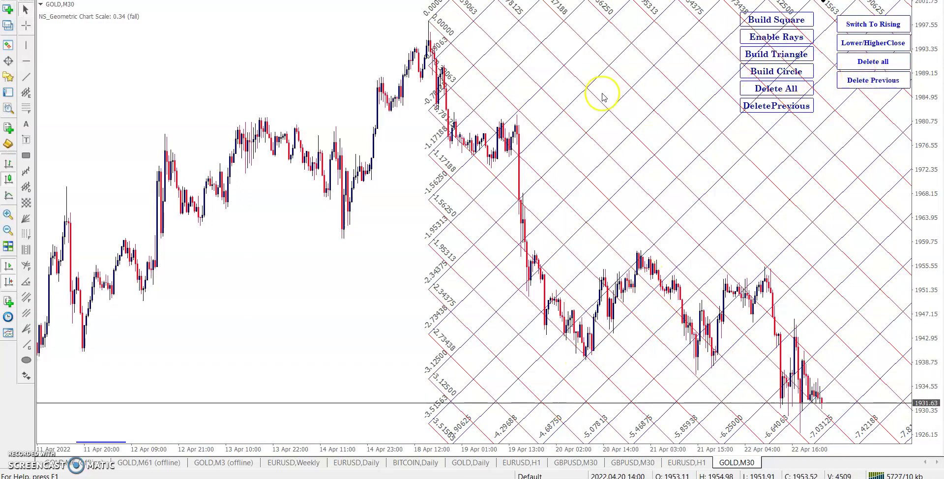
click(899, 62)
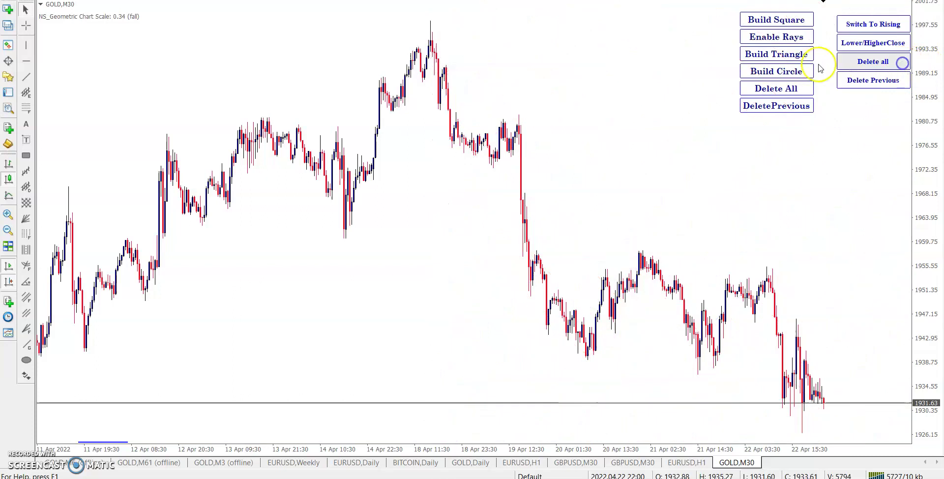
Clear leftover shapes and drop WTI from Market Watch onto the M30 chart
click(783, 89)
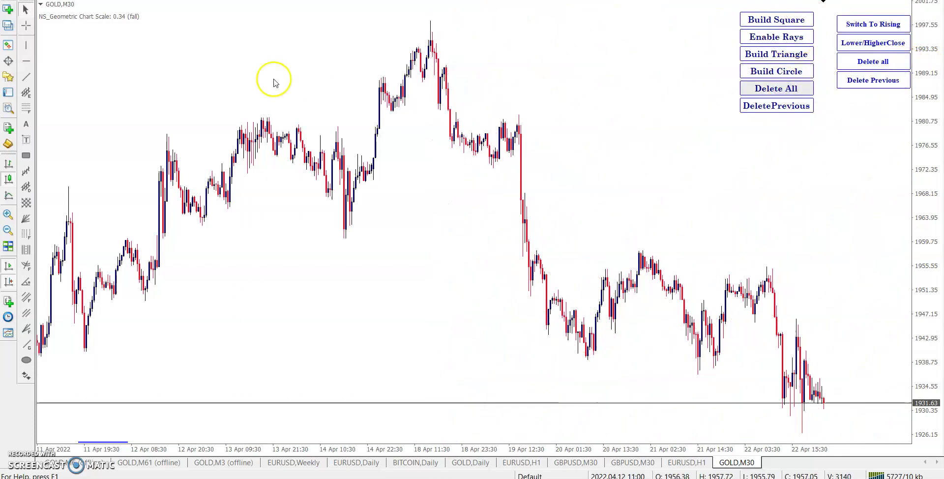
click(9, 46)
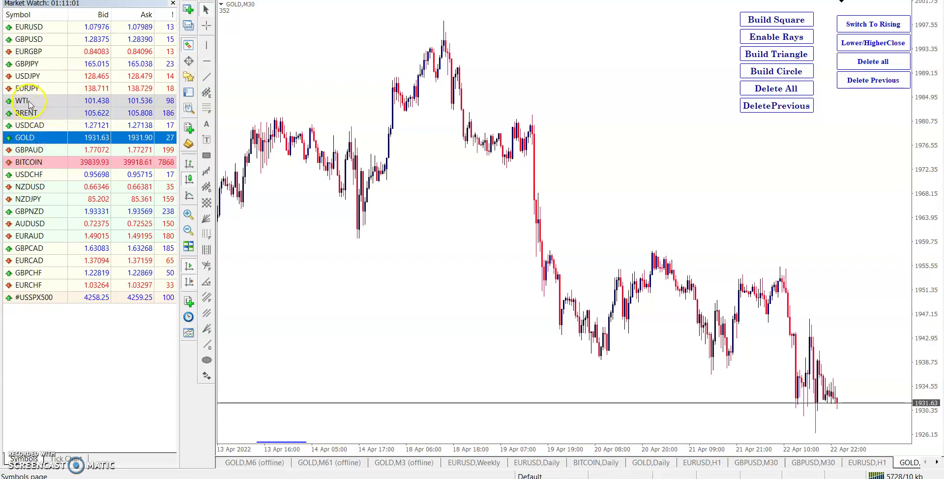
click(22, 100)
click(359, 160)
drag(428, 189, 428, 189)
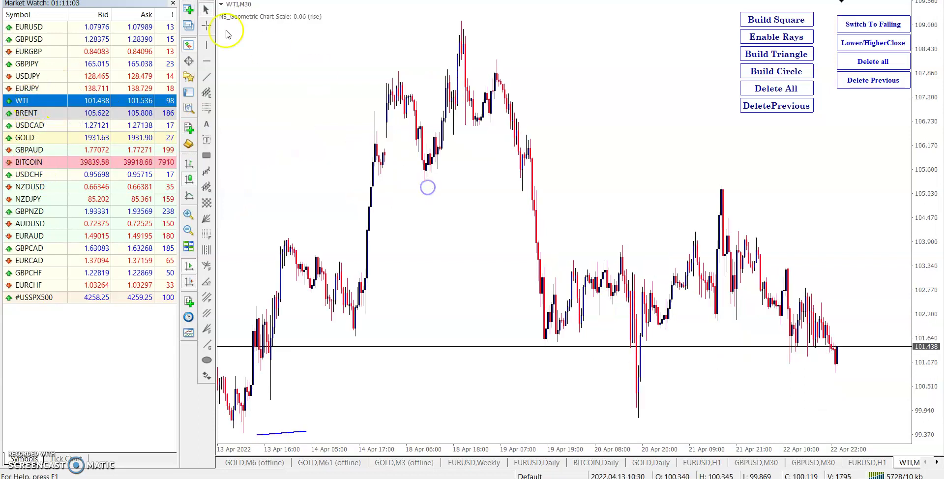
click(173, 3)
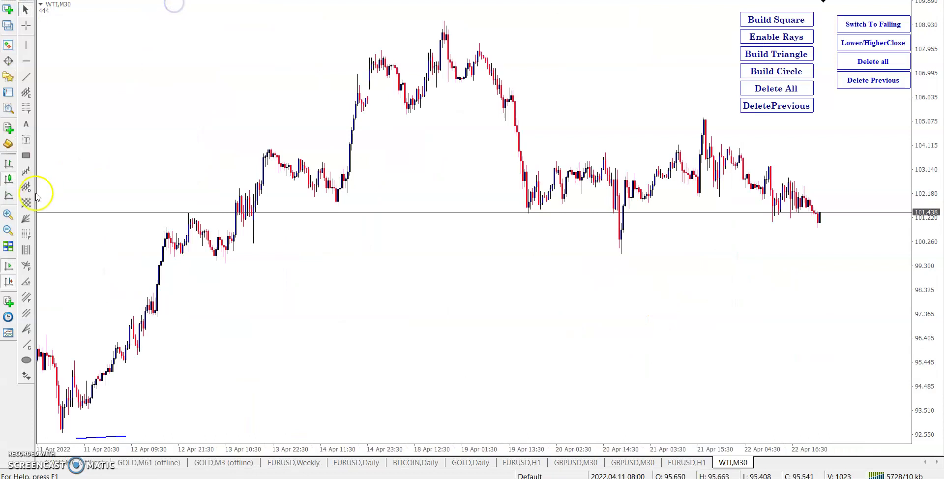
Zoom the WTI chart in and back out
click(8, 215)
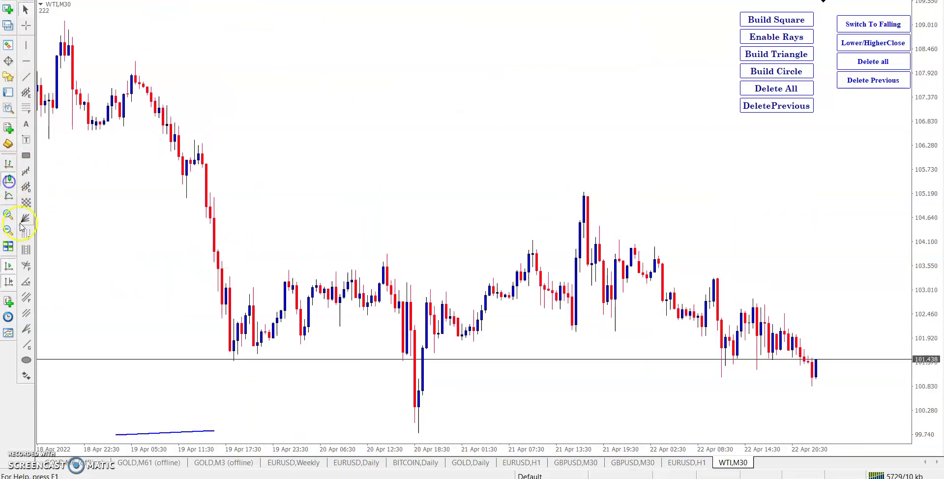
click(8, 231)
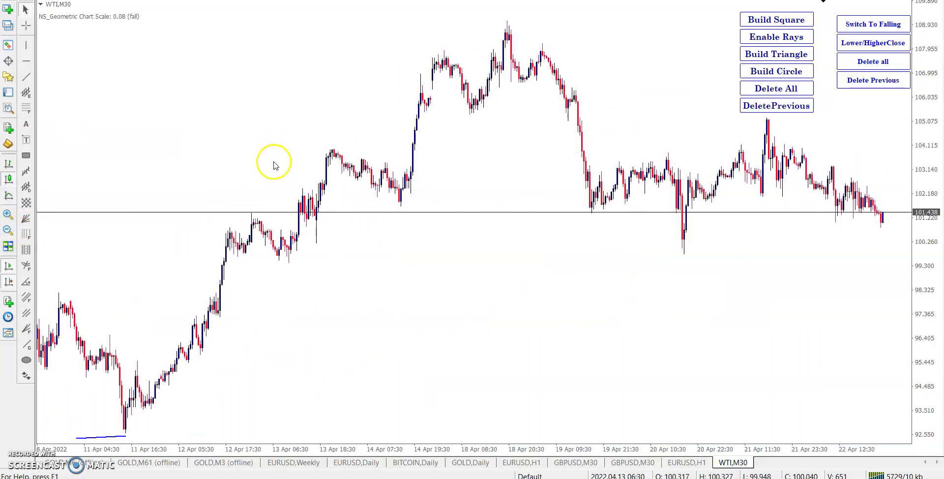
right_click(391, 162)
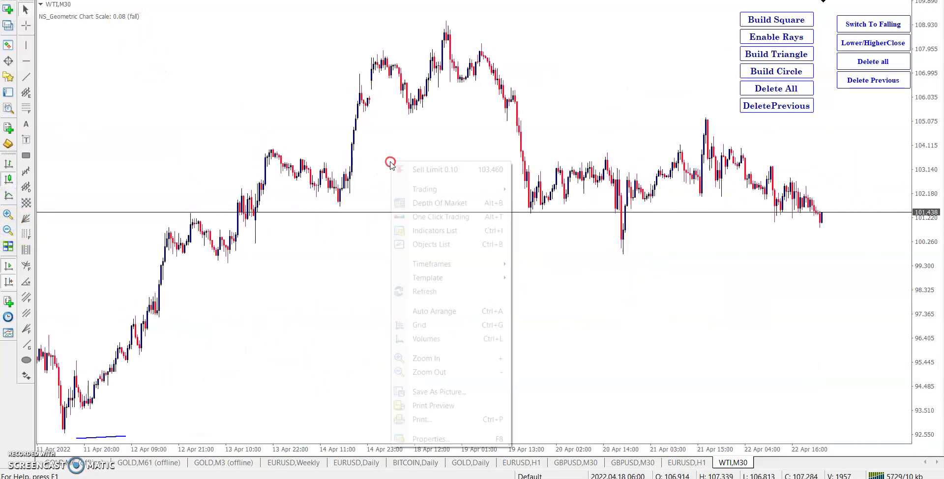
Set Gann_Grid_Percentage's Scale to 0.08 and adjust its PriceDivider input
click(418, 230)
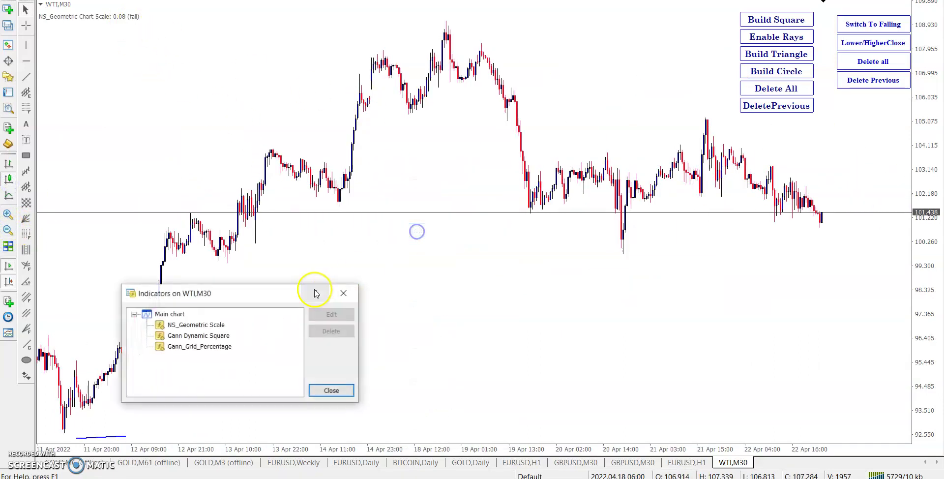
double_click(226, 347)
double_click(339, 139)
text(0.08)
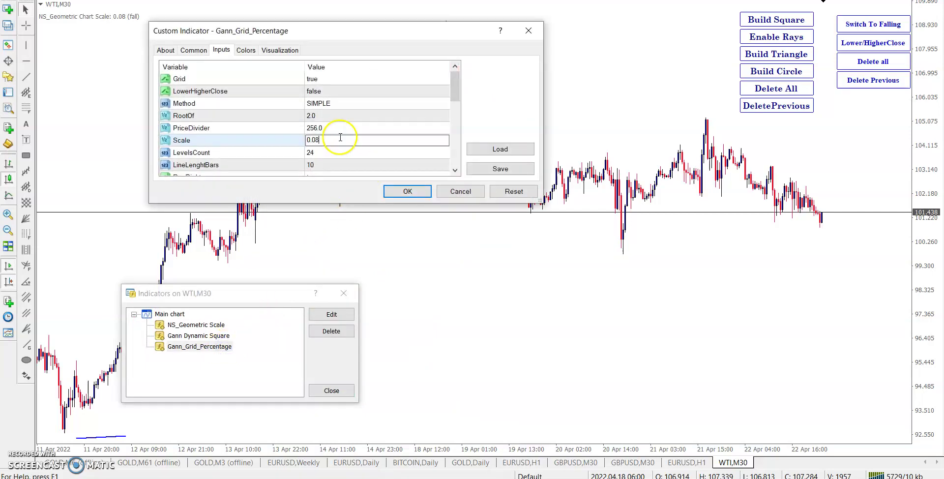
double_click(338, 129)
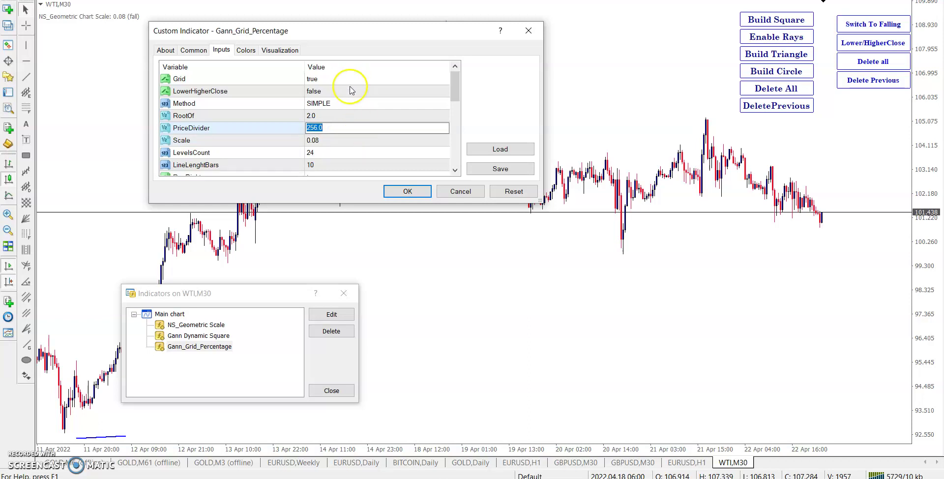
click(416, 190)
Review the Gann Dynamic Square, Gann_Grid_Percentage and NS_Geometric Scale settings
double_click(222, 336)
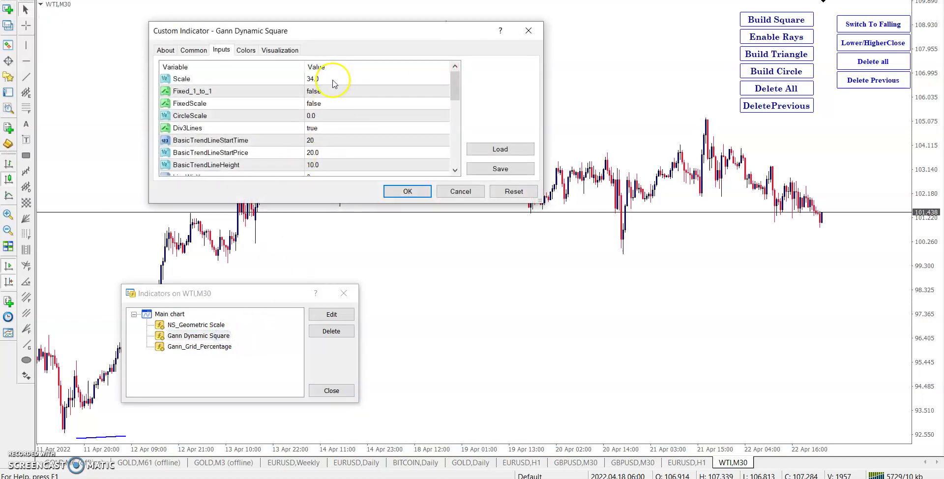
double_click(332, 79)
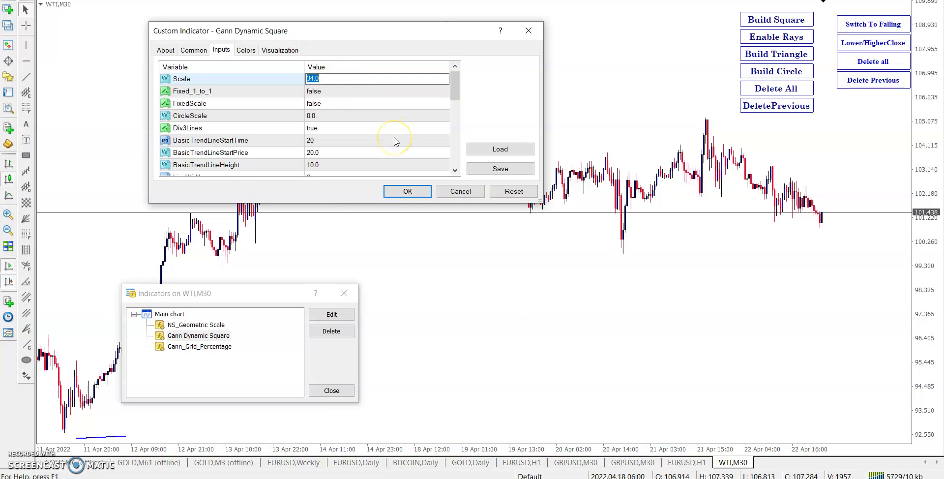
click(416, 191)
double_click(224, 346)
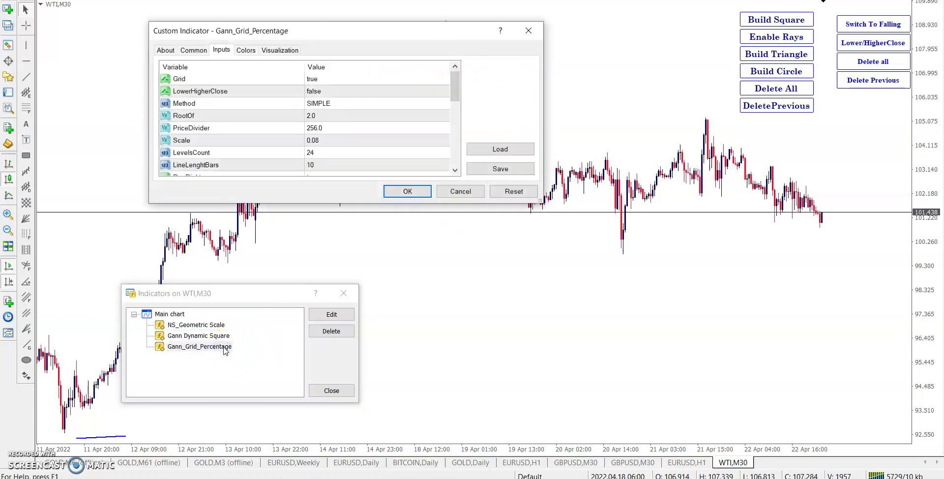
click(459, 191)
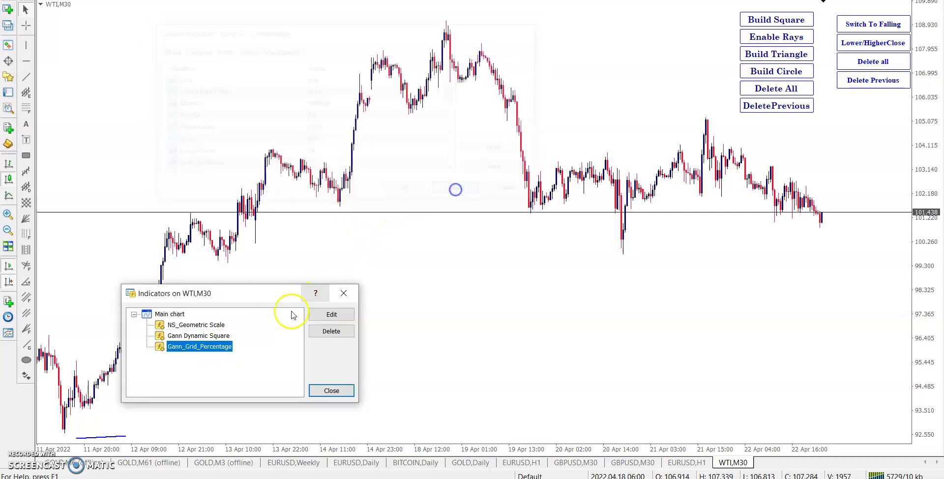
double_click(225, 347)
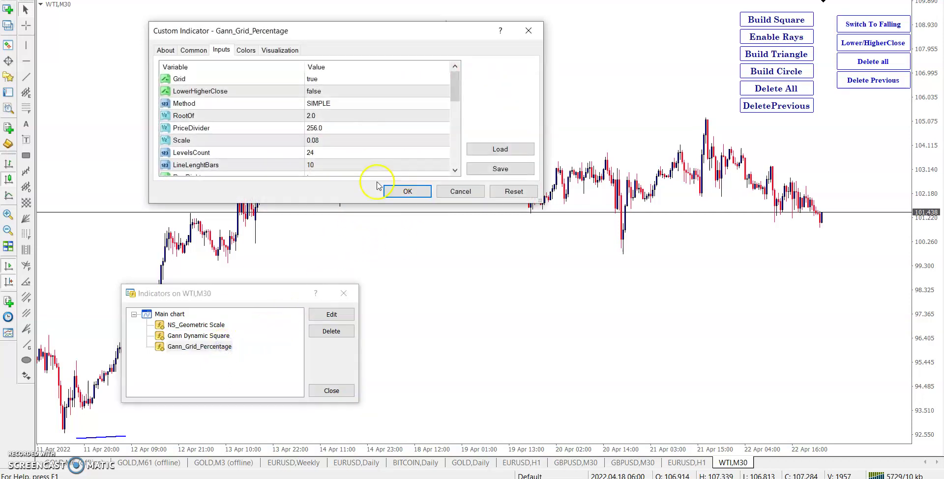
click(459, 191)
double_click(214, 324)
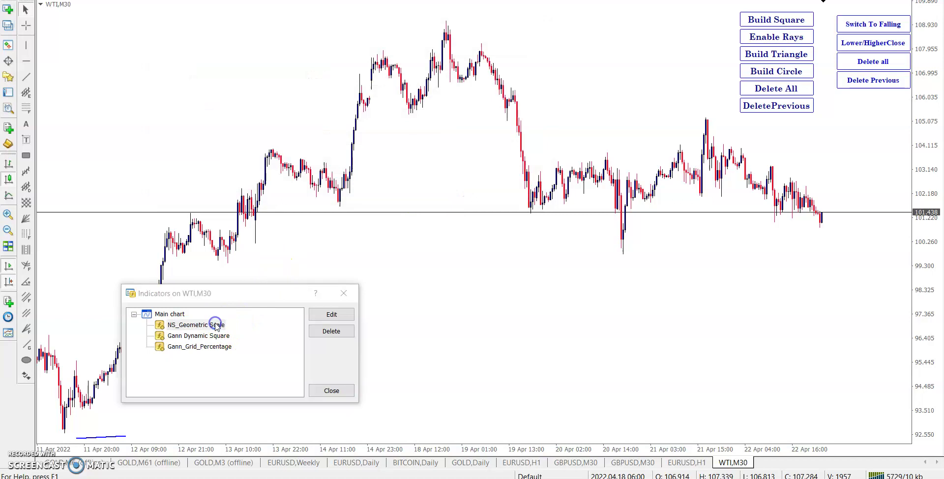
click(459, 192)
Set the Gann Dynamic Square Scale to 8 and close the indicators list
double_click(222, 336)
double_click(346, 77)
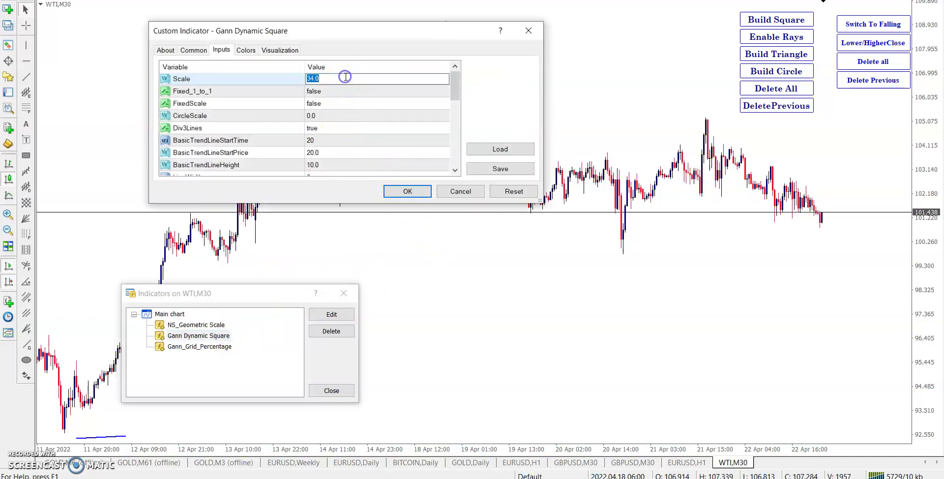
text(8)
click(410, 193)
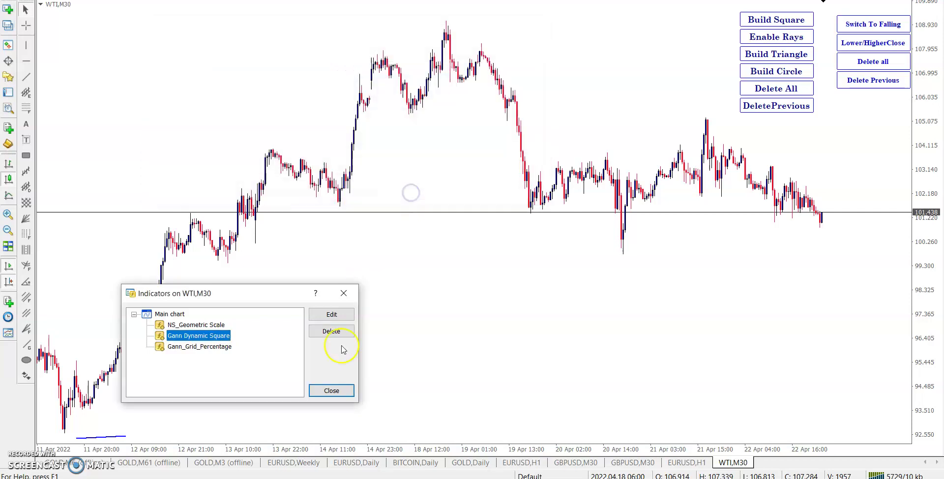
click(331, 391)
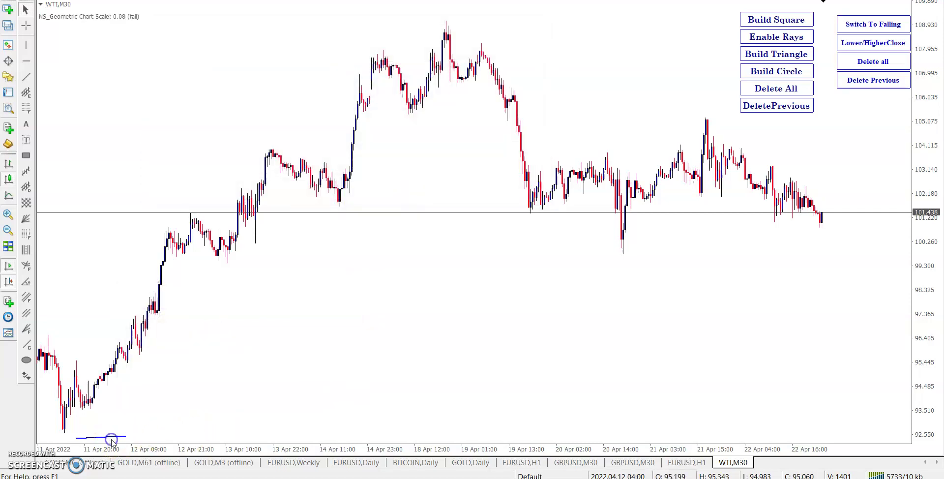
Stand the trendline vertically, build a Gann square on it, then delete it
drag(123, 439, 77, 261)
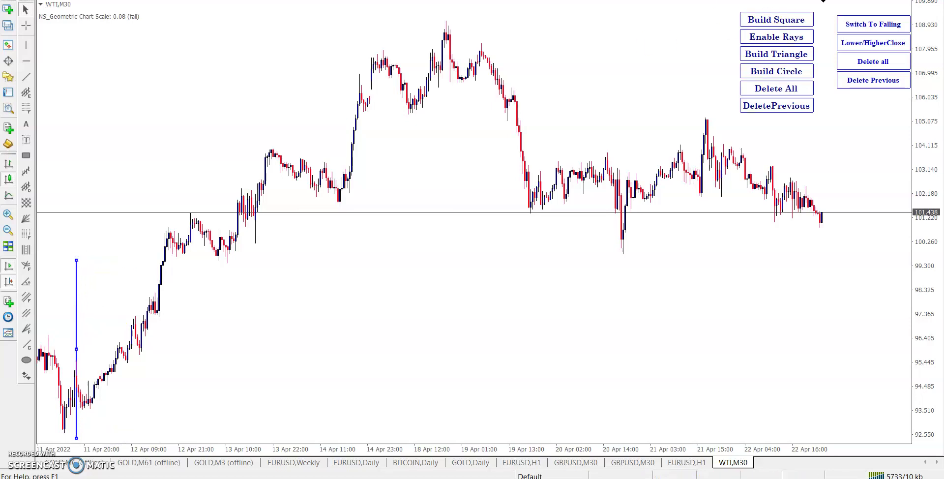
click(776, 20)
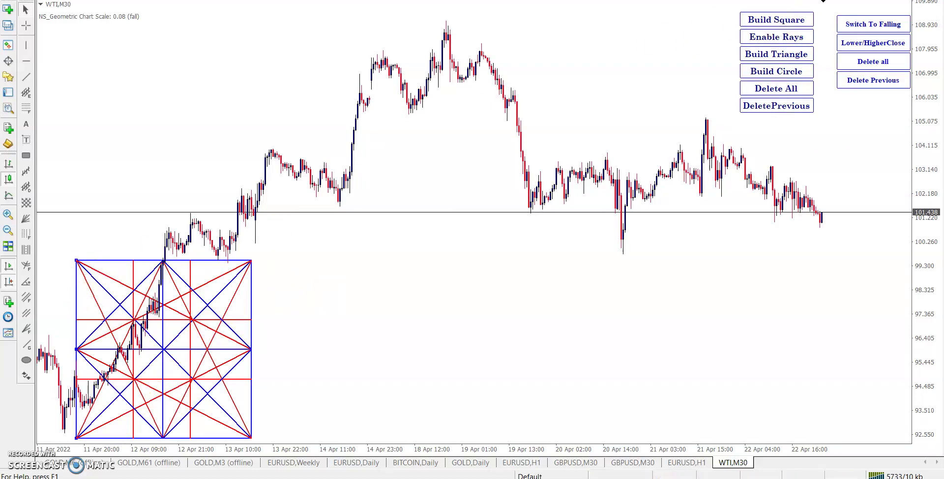
click(777, 88)
Build a rotated Gann square from a diagonal line at the 18 Apr peak, then clear it
drag(78, 353, 418, 143)
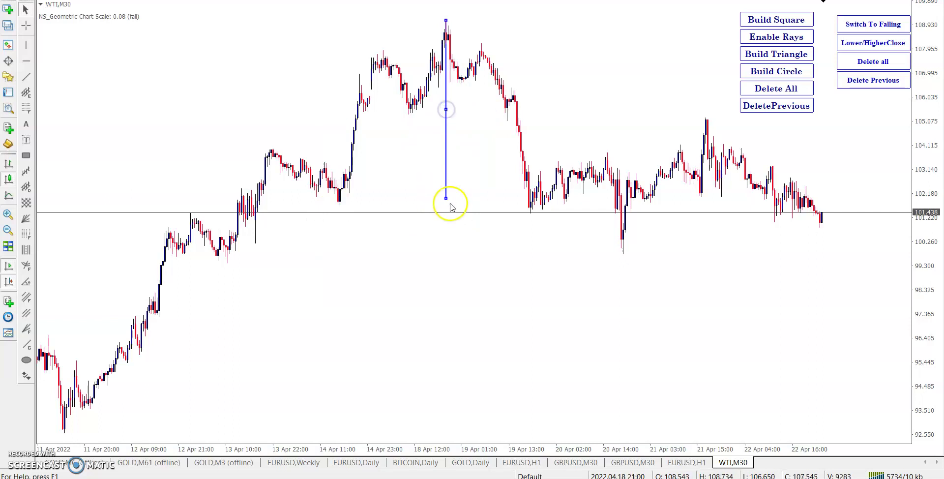
drag(446, 196, 340, 206)
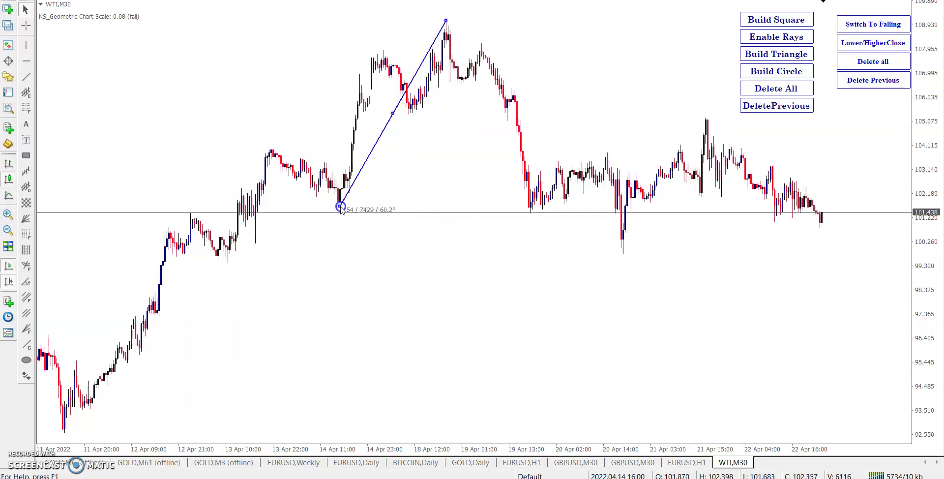
click(783, 19)
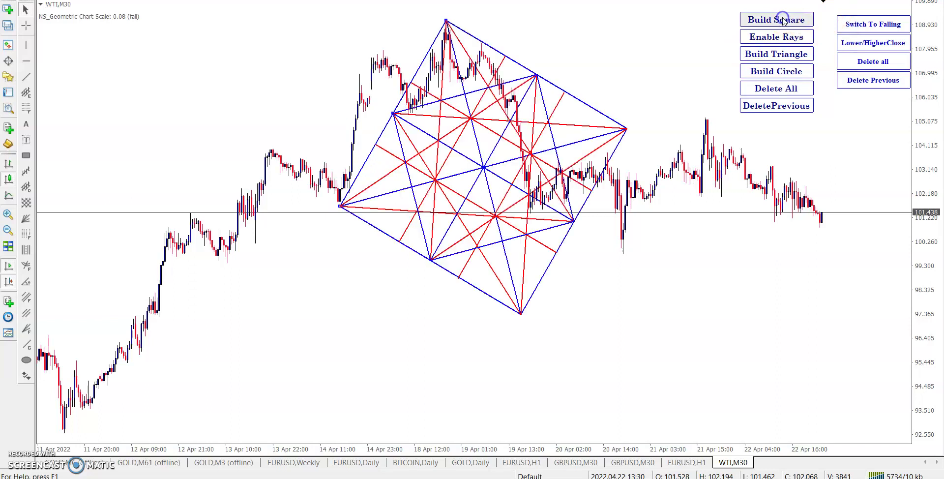
middle_click(624, 127)
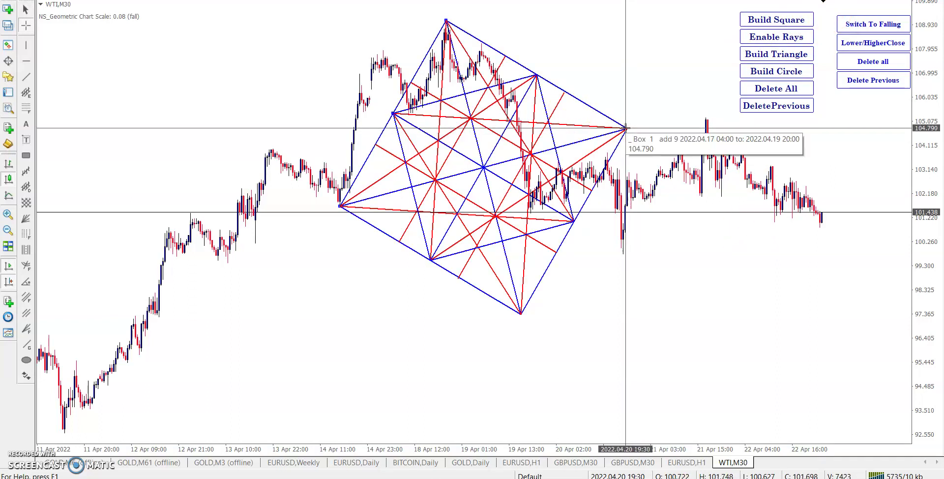
click(625, 128)
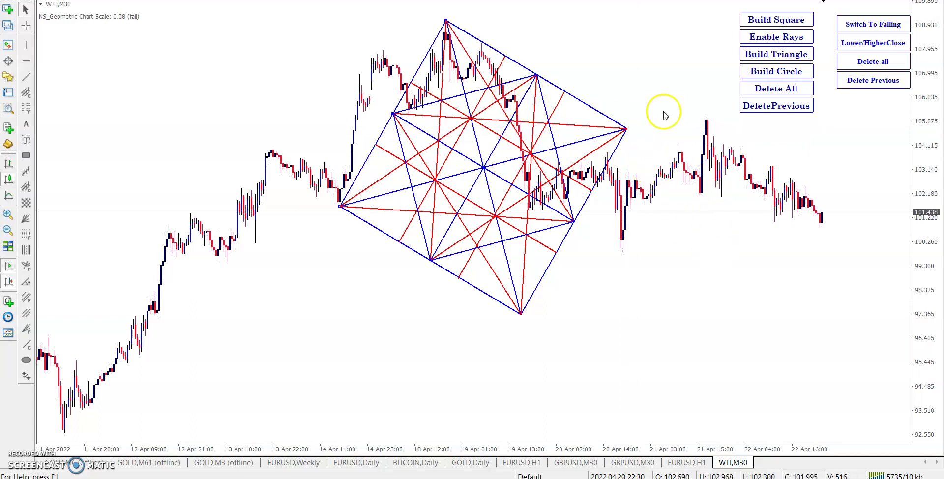
click(791, 89)
drag(339, 206, 450, 245)
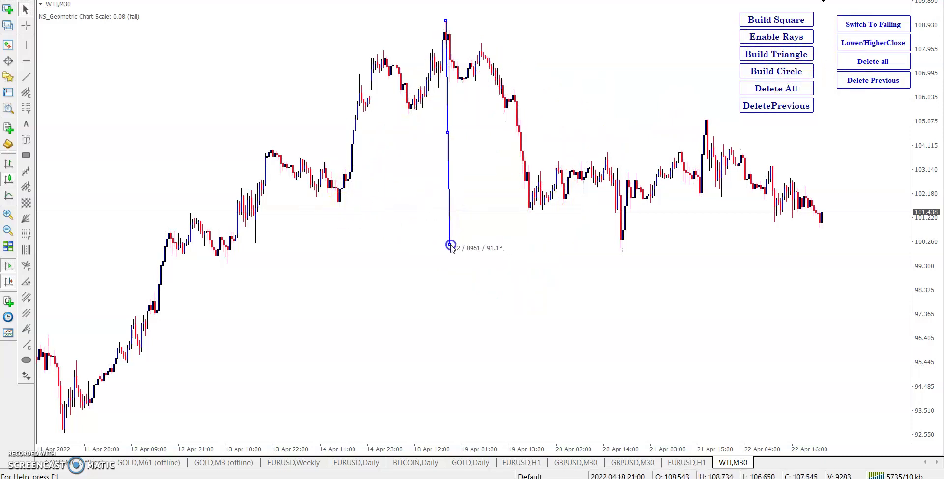
Set the Gann Dynamic Square's Scale input to 5 via the Indicators List
right_click(449, 110)
click(495, 180)
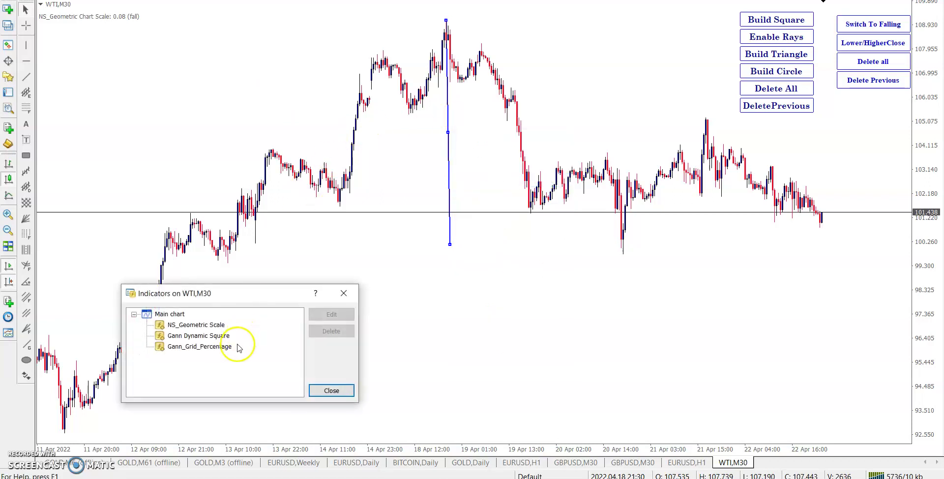
click(332, 391)
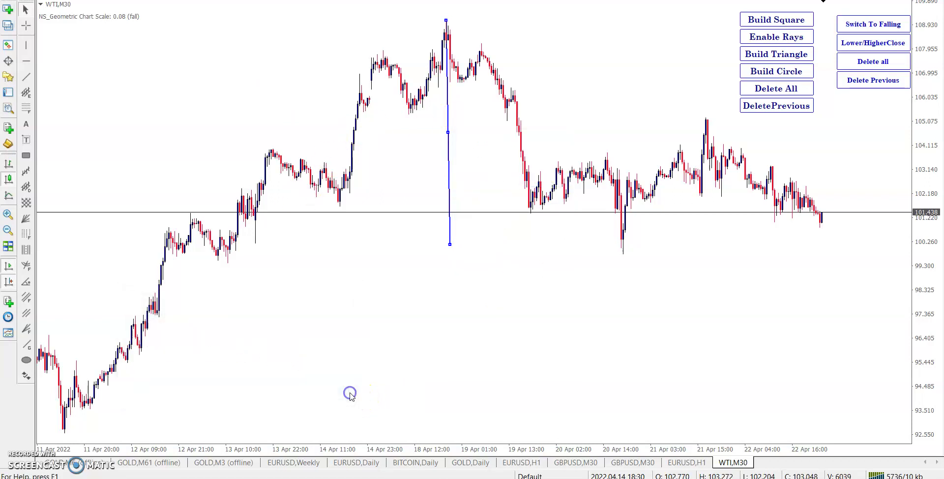
right_click(486, 97)
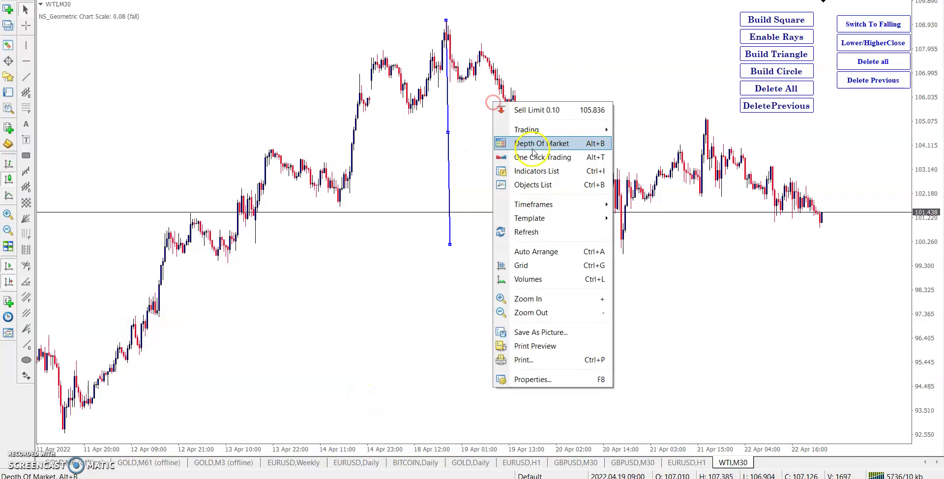
click(511, 172)
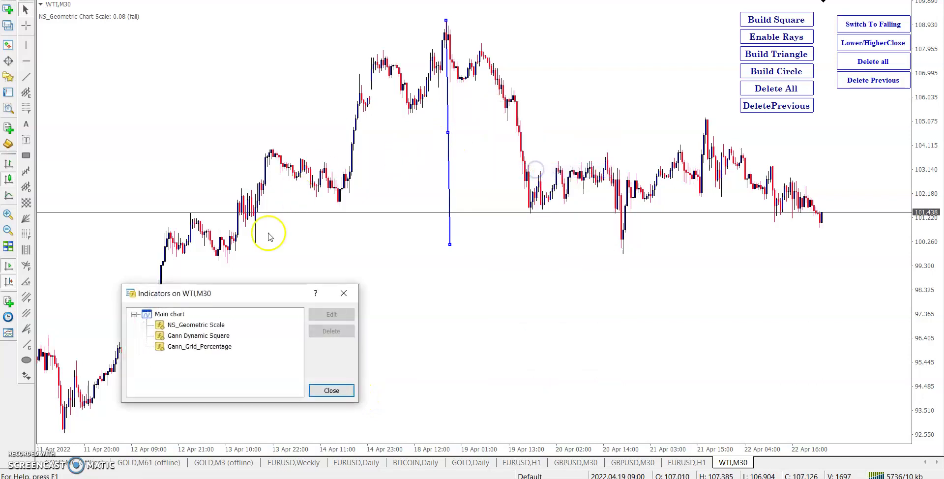
double_click(215, 335)
click(356, 79)
click(357, 80)
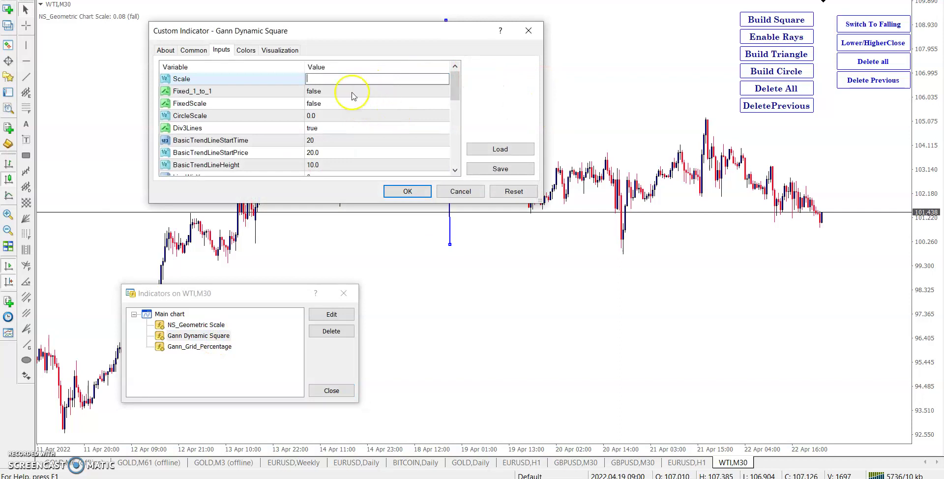
text(5)
click(407, 192)
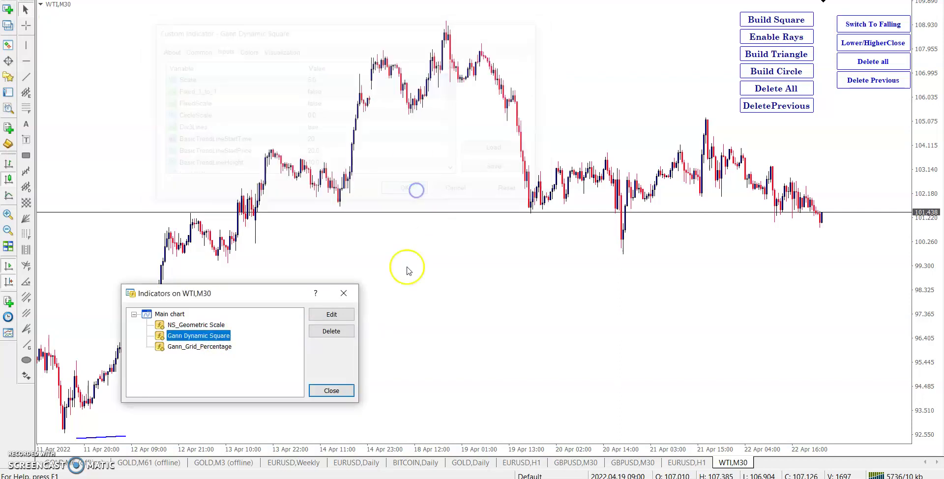
click(331, 391)
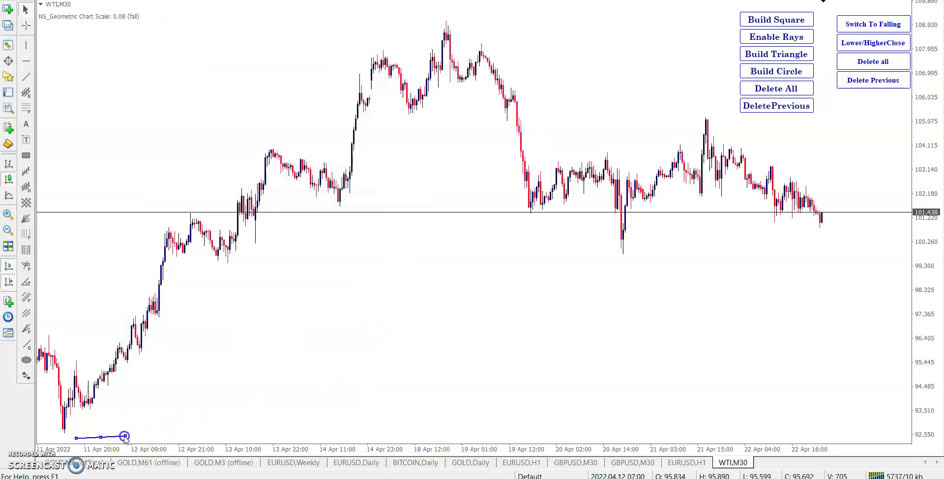
Stretch the trend line up from the 11 Apr low to about 101.4, test a Gann square, and remove it
drag(126, 436, 80, 208)
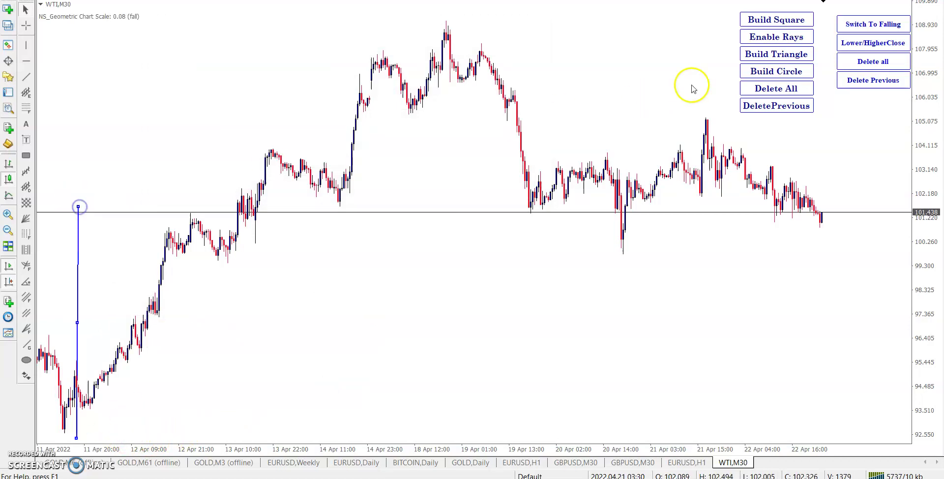
click(768, 19)
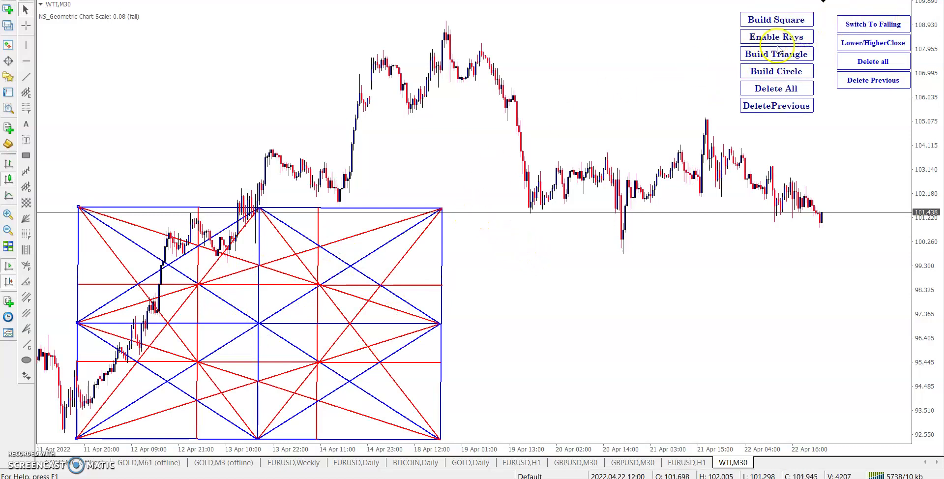
click(773, 95)
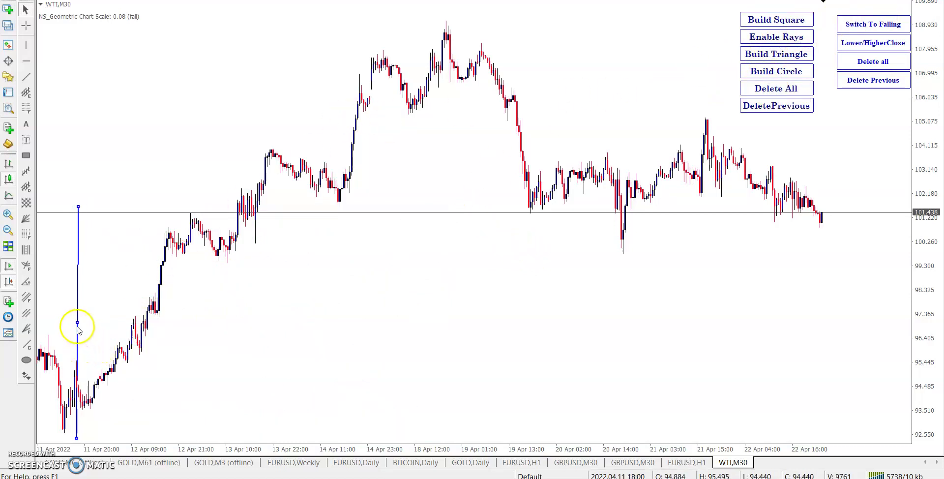
Clear any remaining Gann drawings and delete the trend line
click(791, 91)
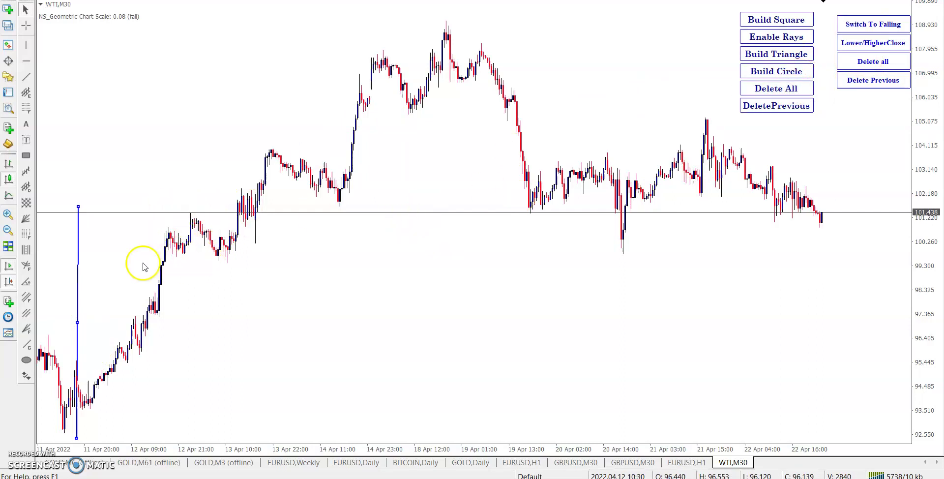
right_click(78, 208)
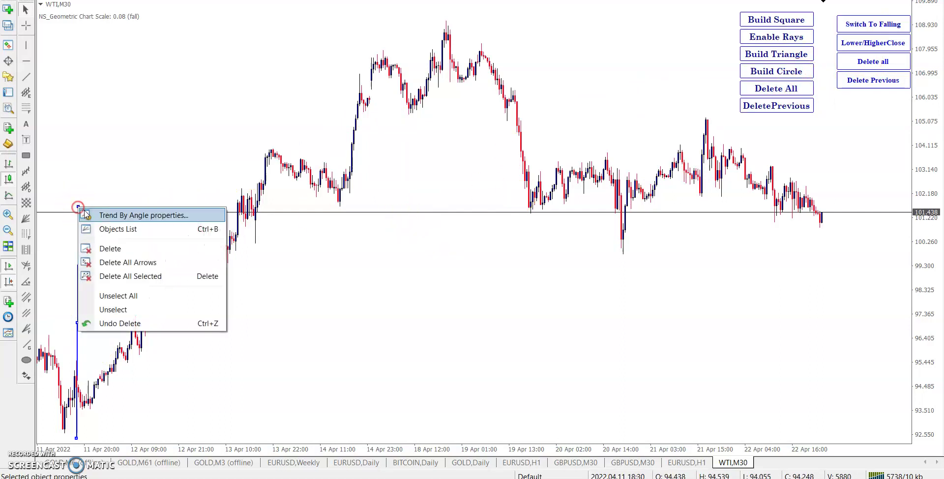
click(101, 246)
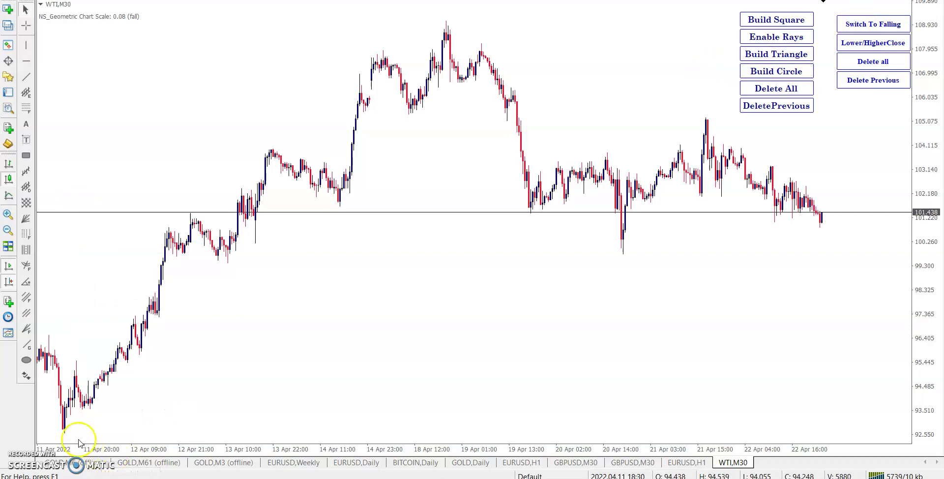
Try and remove a diagonal grid at the swing low, then set Gann_Grid_Percentage's PriceDivider to 64
click(66, 427)
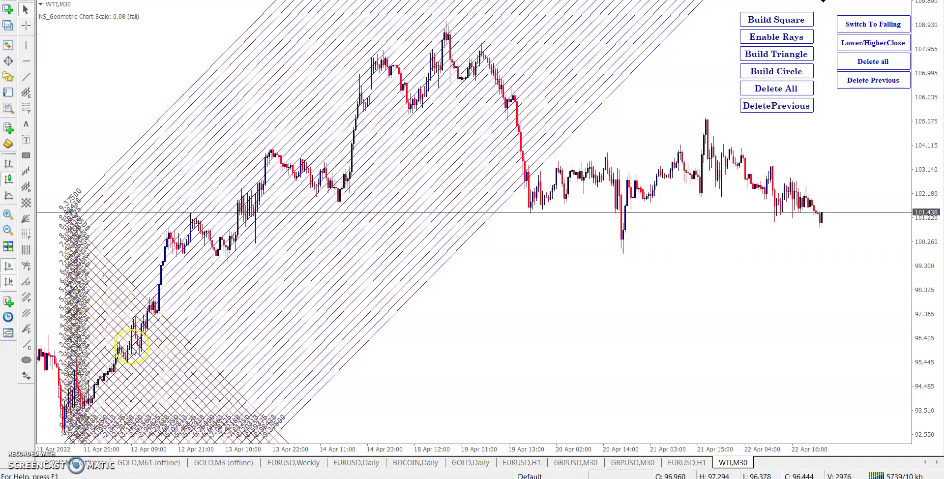
click(878, 65)
right_click(507, 108)
click(529, 178)
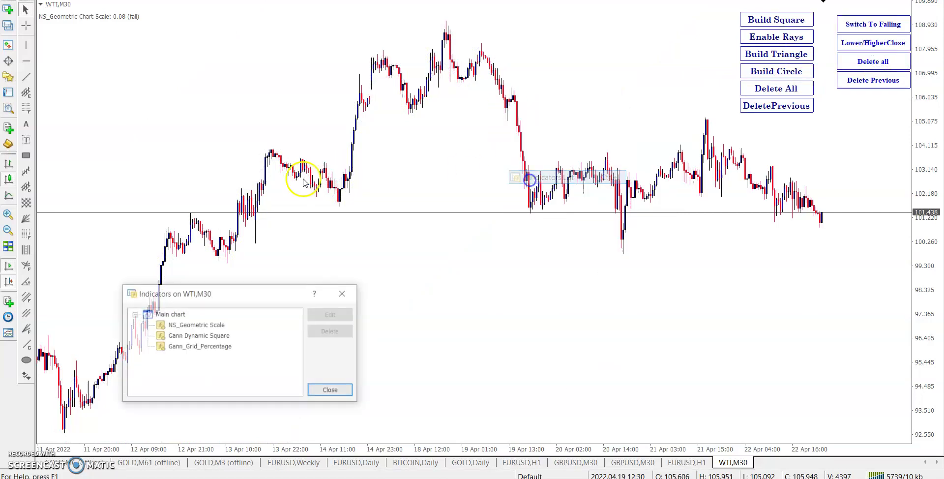
click(206, 336)
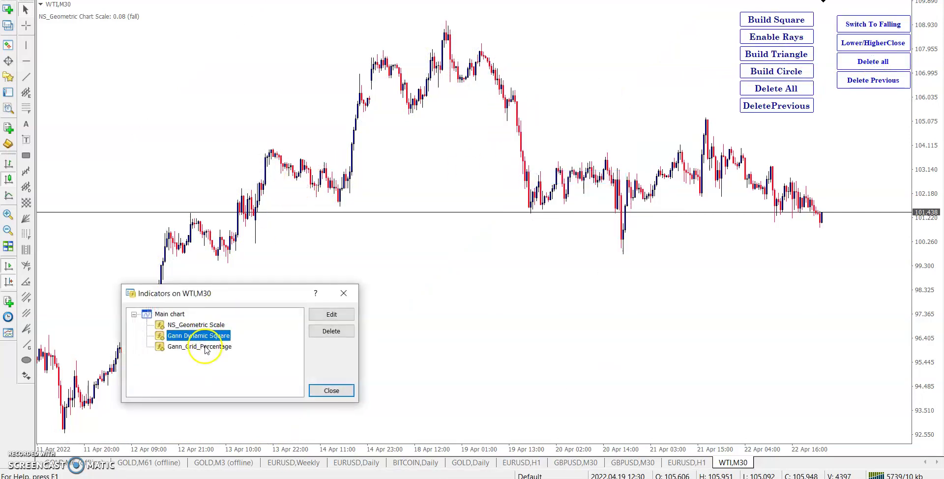
double_click(206, 348)
click(332, 128)
click(332, 128)
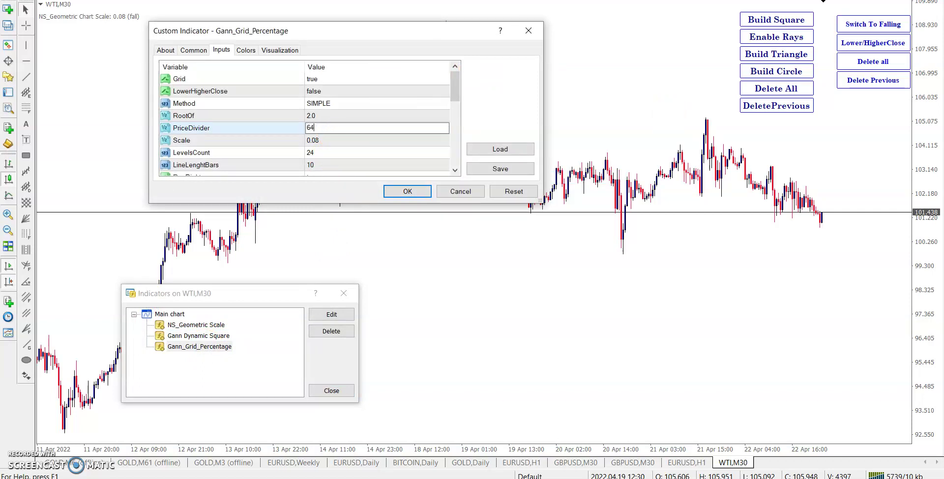
click(425, 191)
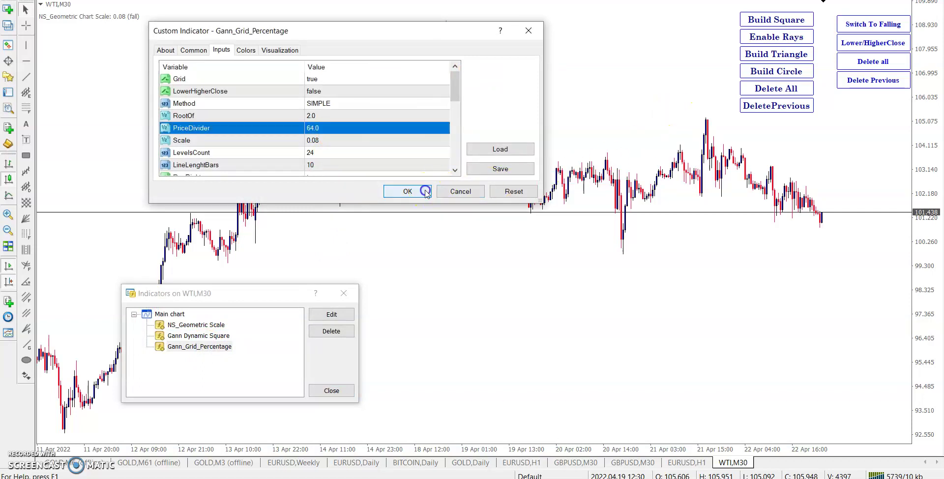
click(318, 392)
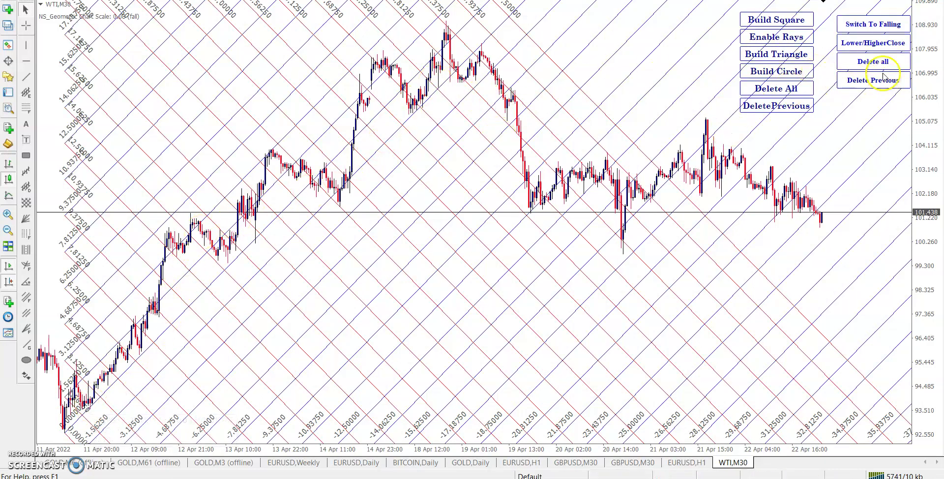
right_click(362, 120)
Set Gann_Grid_Percentage's LevelsCount to 50 with a smaller PriceDivider, then clear all Gann grids
click(393, 188)
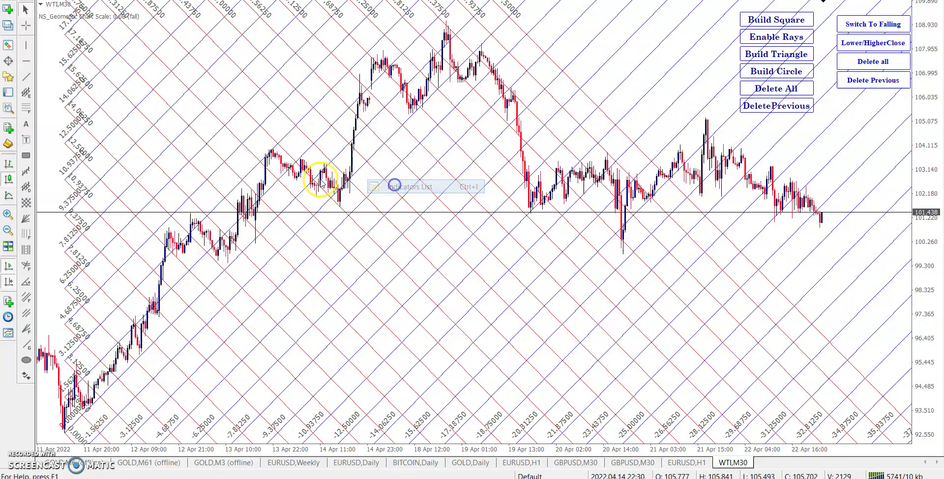
double_click(194, 347)
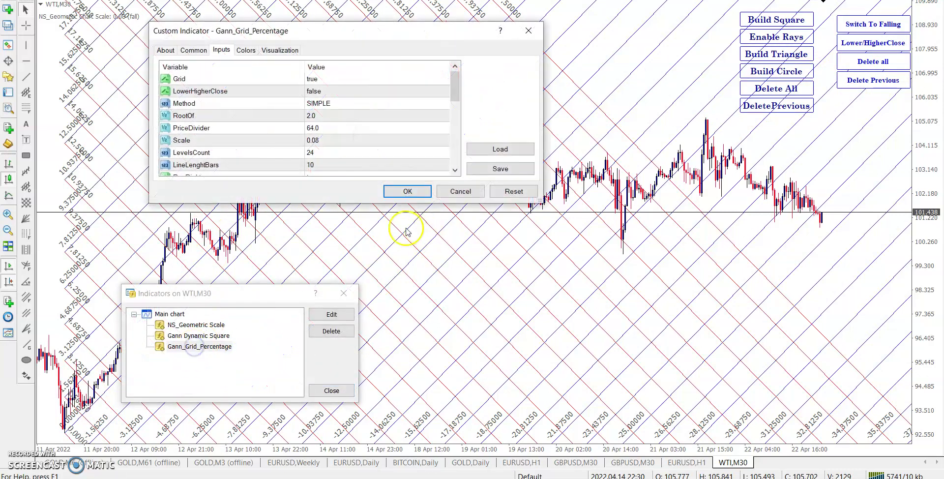
double_click(350, 142)
double_click(339, 152)
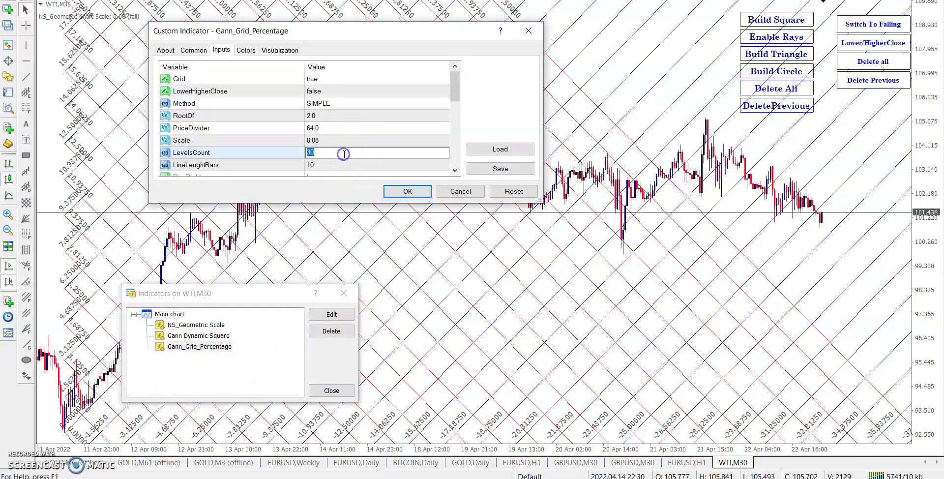
double_click(352, 142)
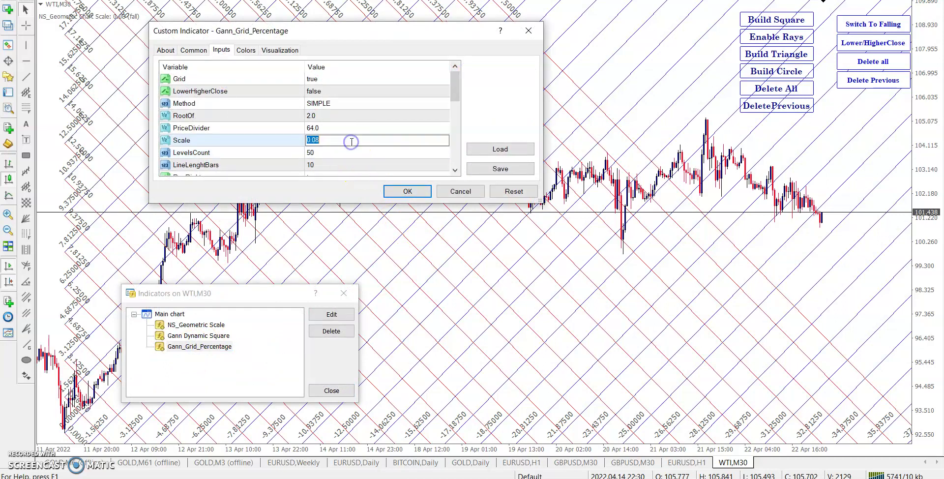
double_click(331, 129)
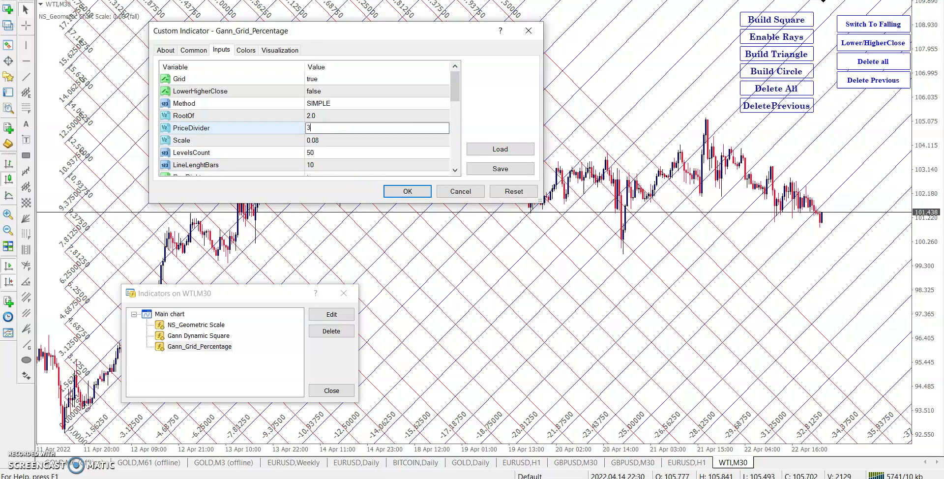
click(406, 191)
click(330, 391)
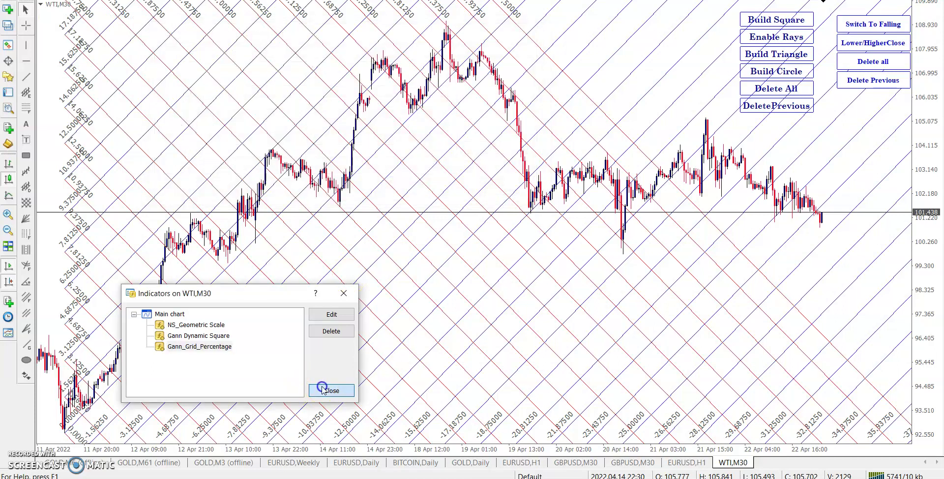
click(872, 62)
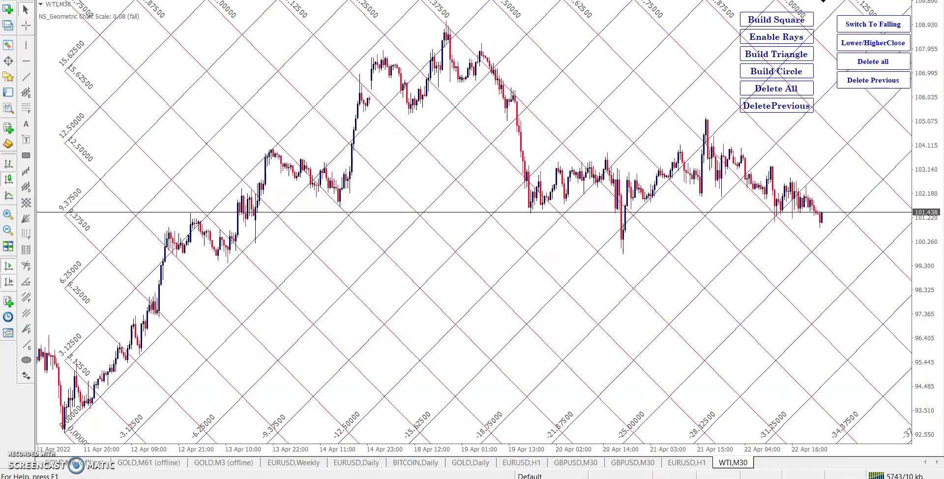
Clear the grids, try a falling-direction grid at the 18 Apr high, then delete it
click(869, 63)
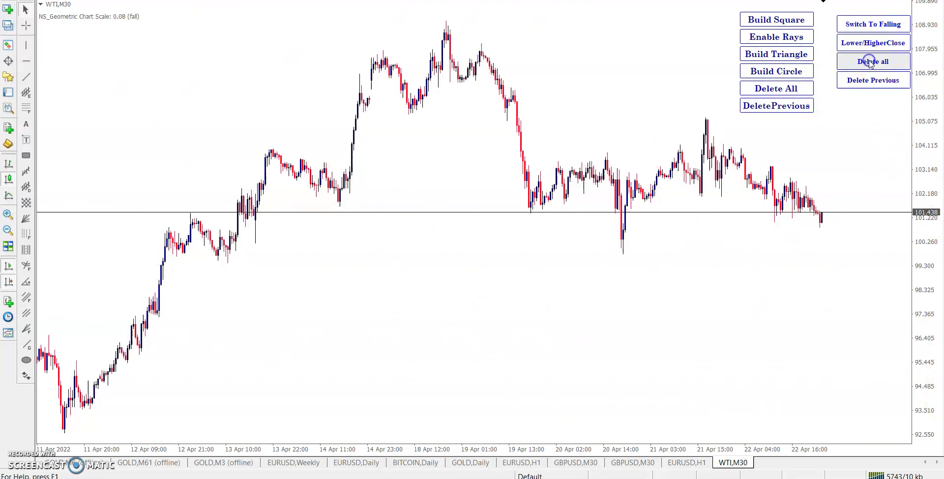
click(854, 24)
click(446, 27)
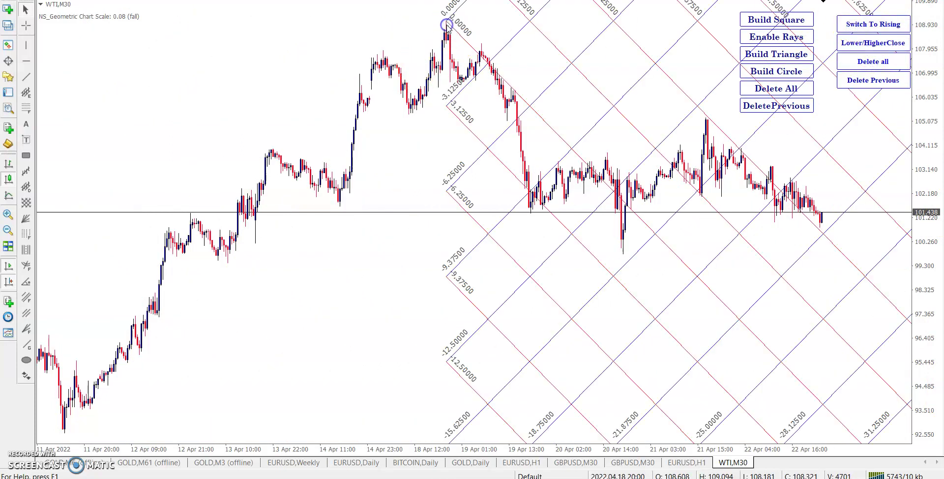
click(873, 61)
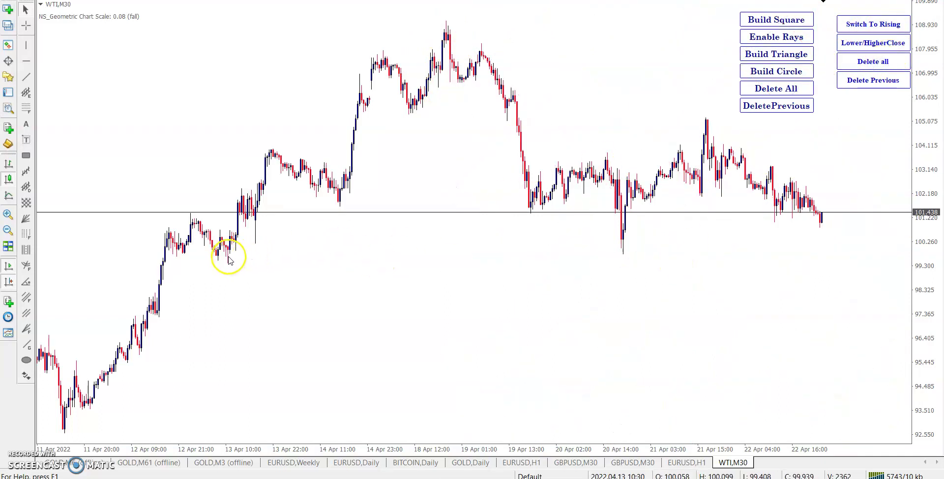
Switch back to rising and try grids at the 13 and 14 Apr dips, deleting each trial
click(867, 23)
click(229, 261)
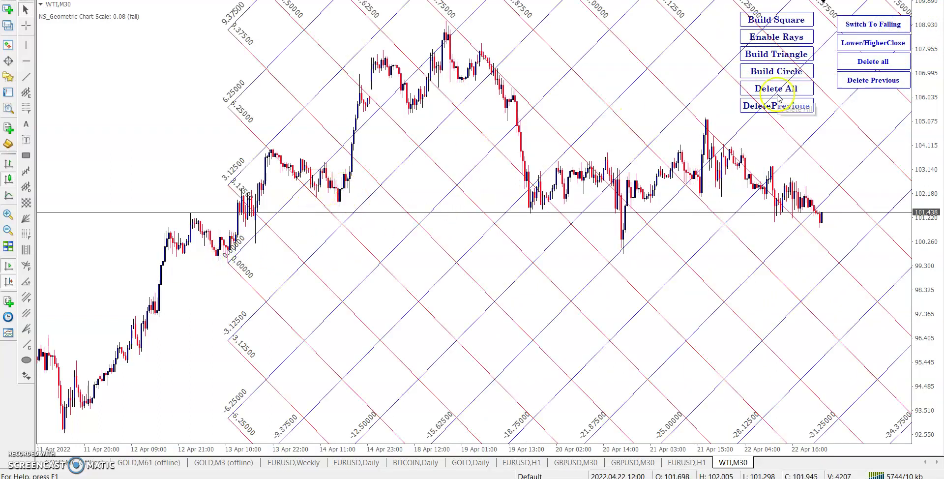
click(340, 200)
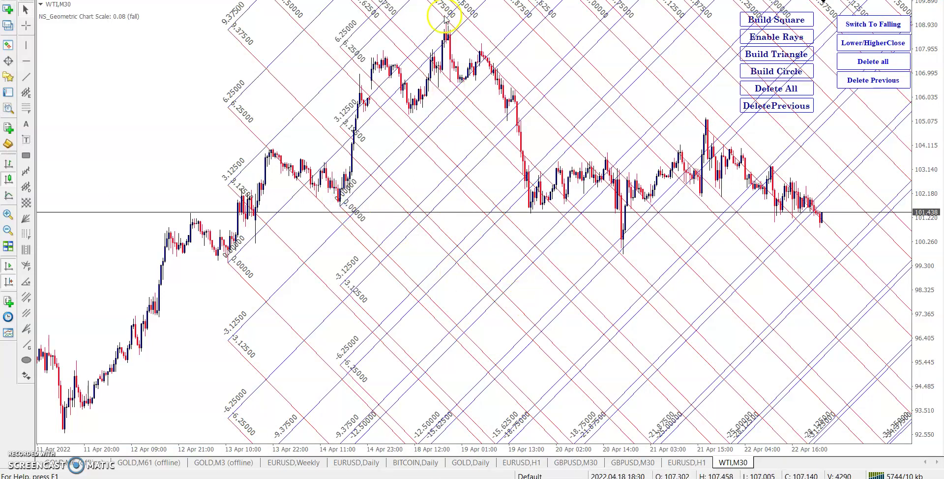
click(872, 62)
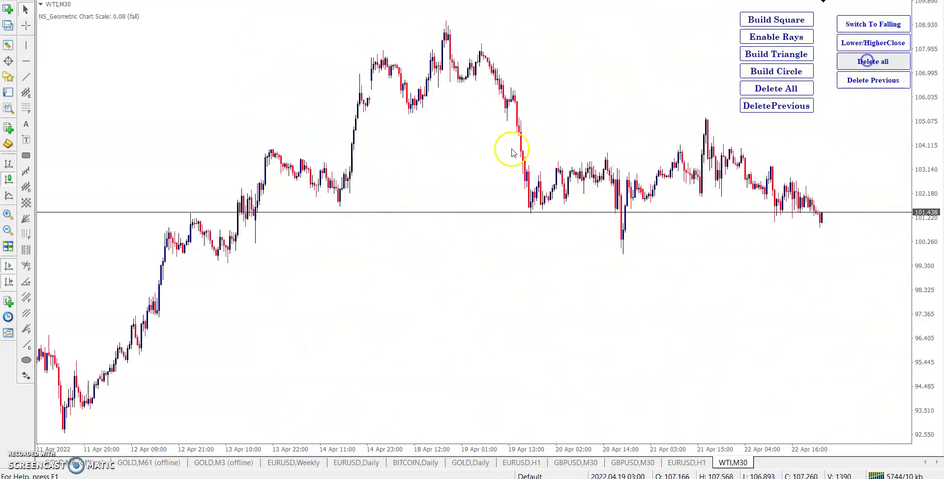
click(340, 202)
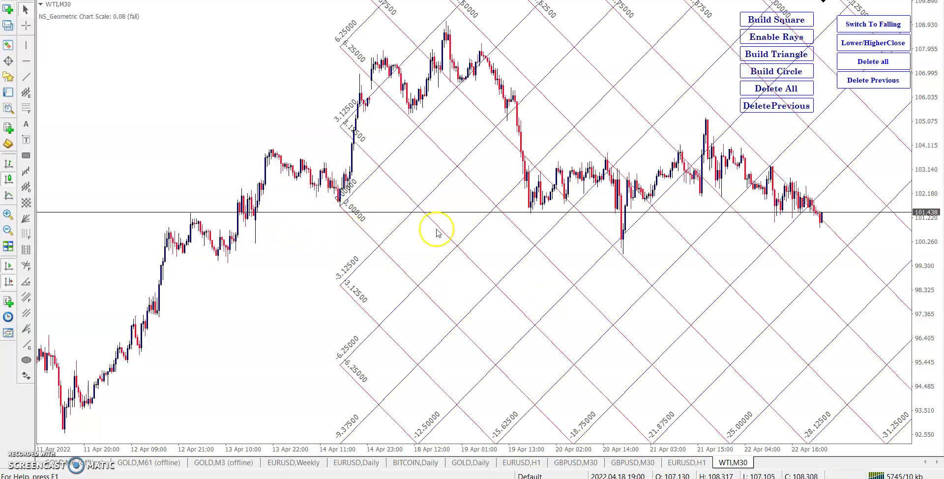
click(873, 62)
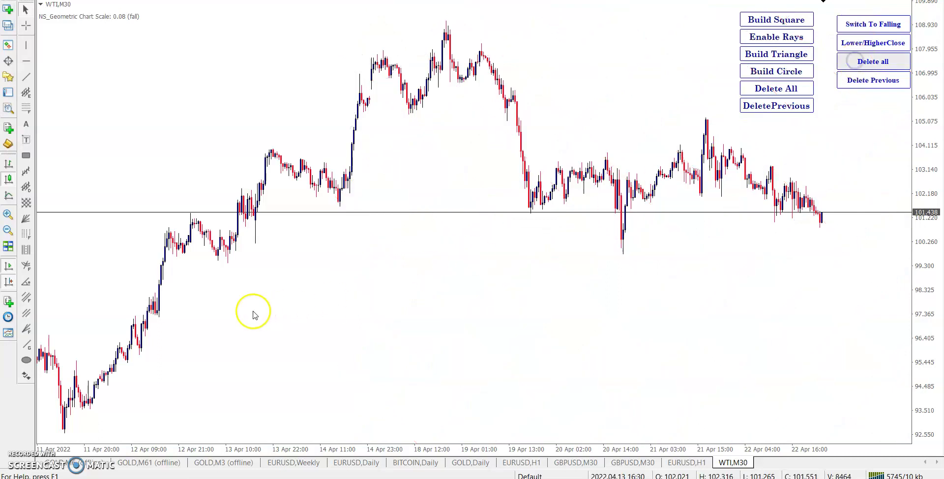
Try grids at the 13 Apr dip and the dip before the 18 Apr high, then delete them
click(228, 256)
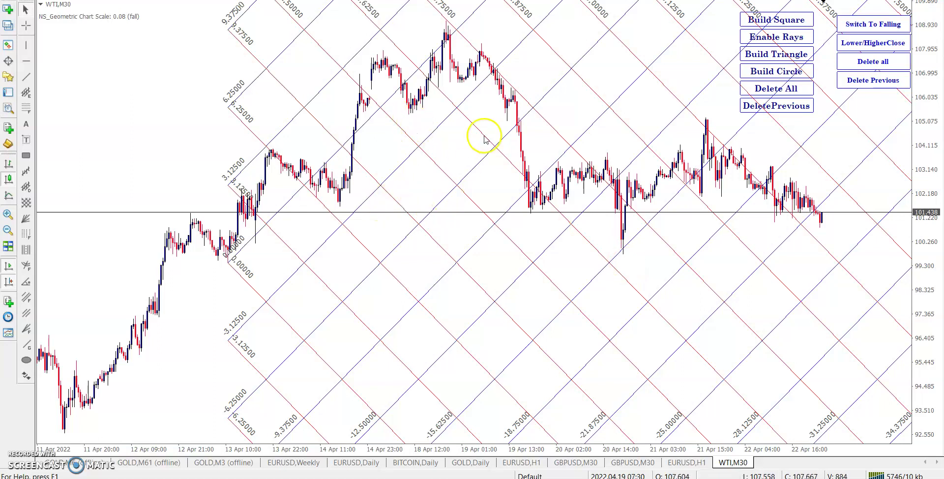
click(875, 66)
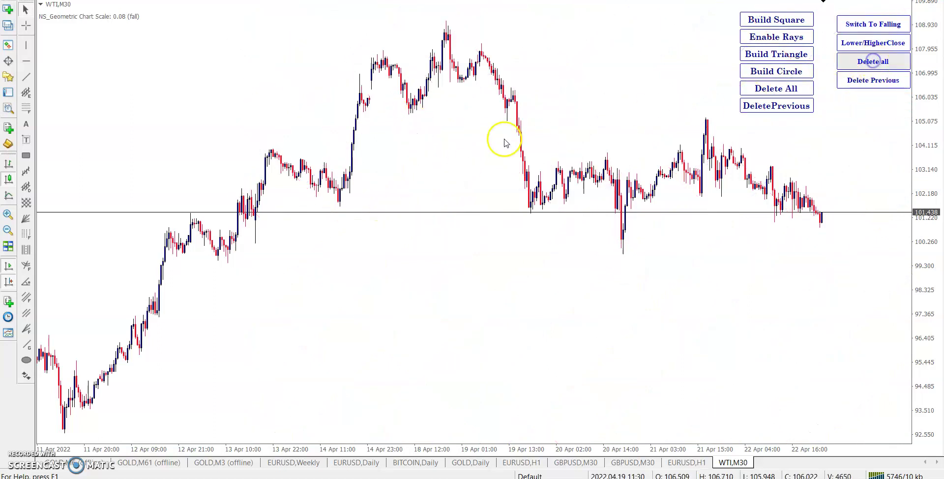
click(409, 109)
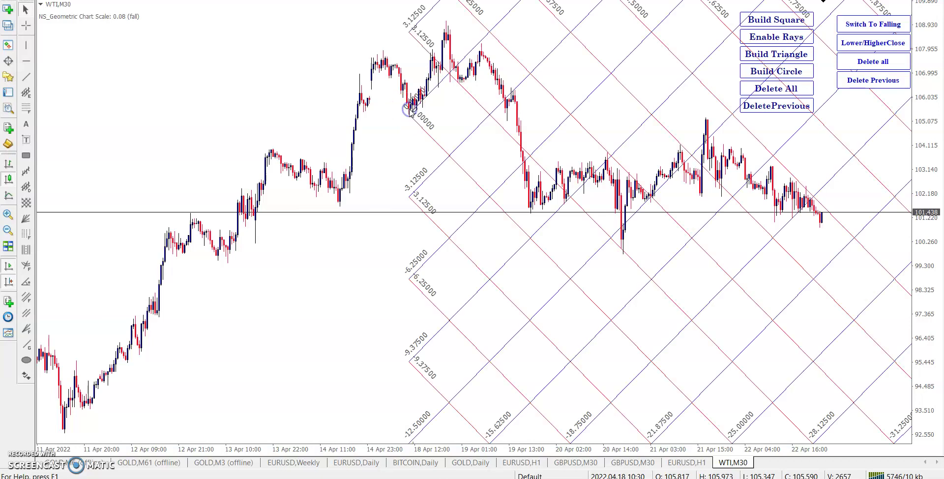
middle_click(446, 81)
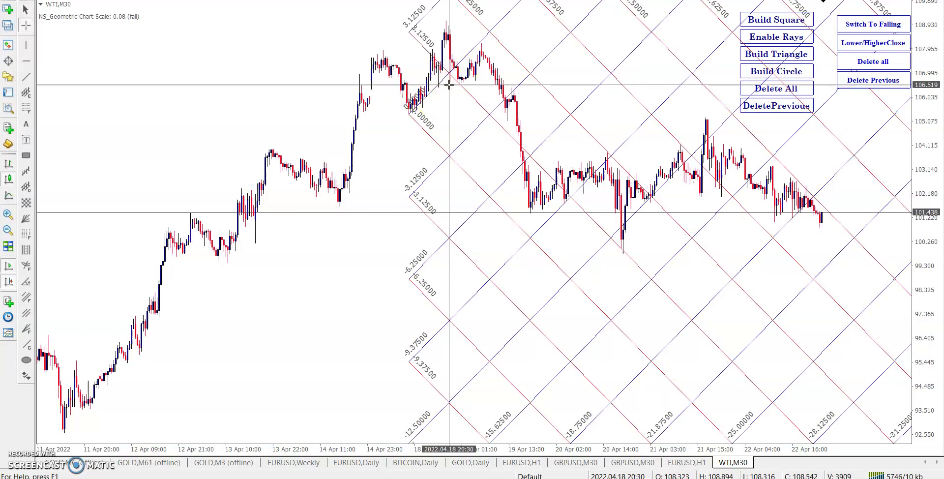
click(857, 61)
Anchor a grid at the 20 Apr low, read its levels with the crosshair, then delete it
click(623, 247)
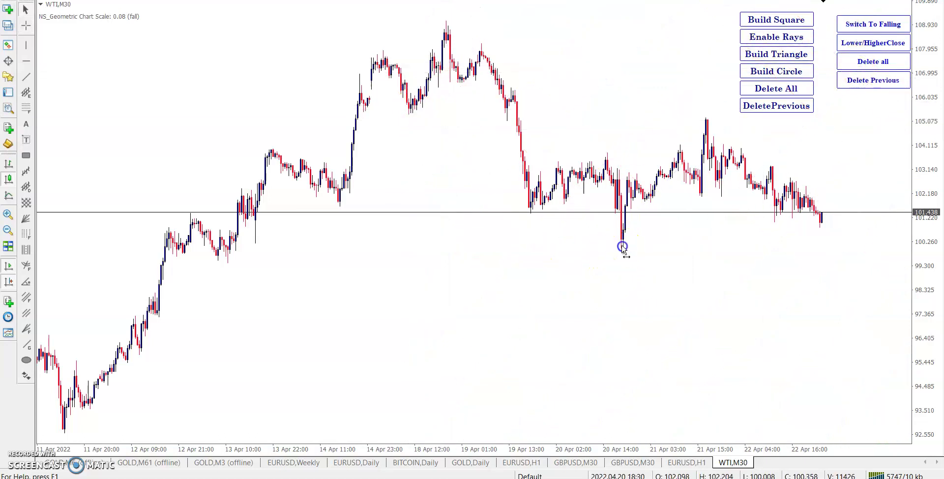
middle_click(697, 145)
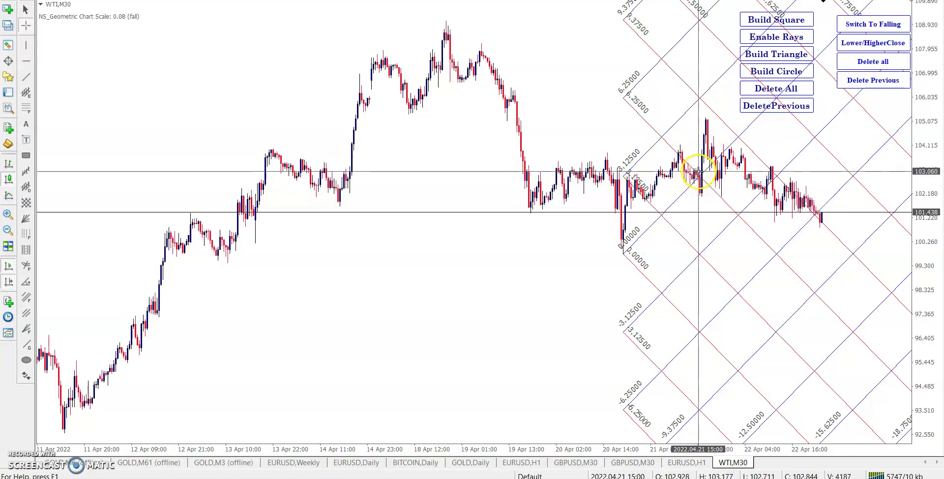
middle_click(745, 169)
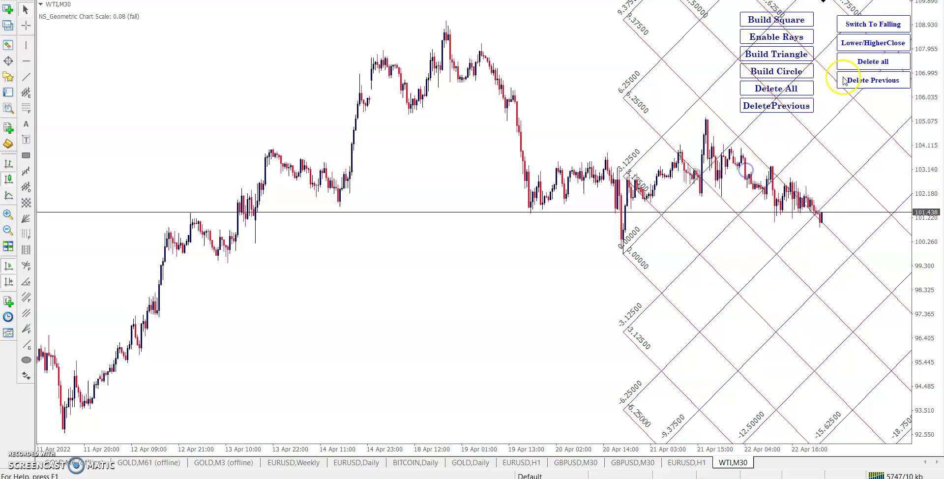
click(843, 80)
Zoom into the chart and set Gann Dynamic Square's Scale to 9.4
right_click(501, 94)
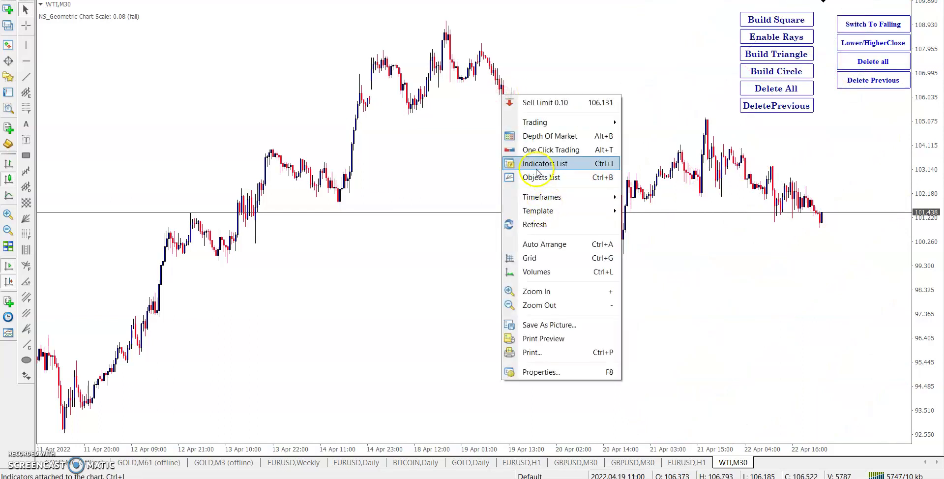
click(8, 214)
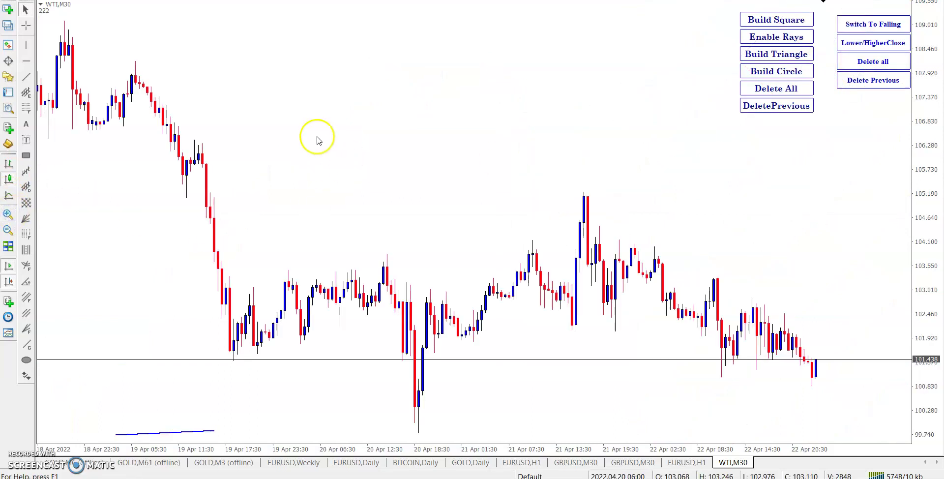
scroll(316, 137, up, 5)
right_click(215, 45)
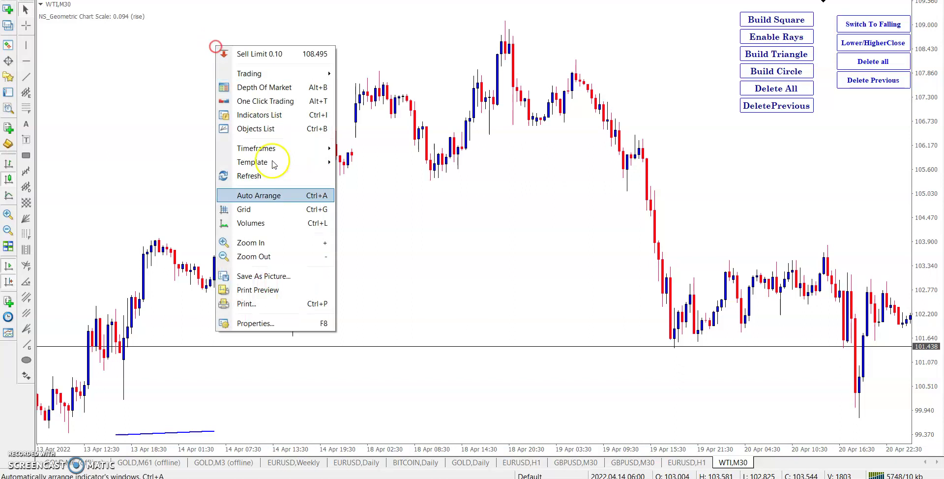
click(256, 116)
double_click(199, 335)
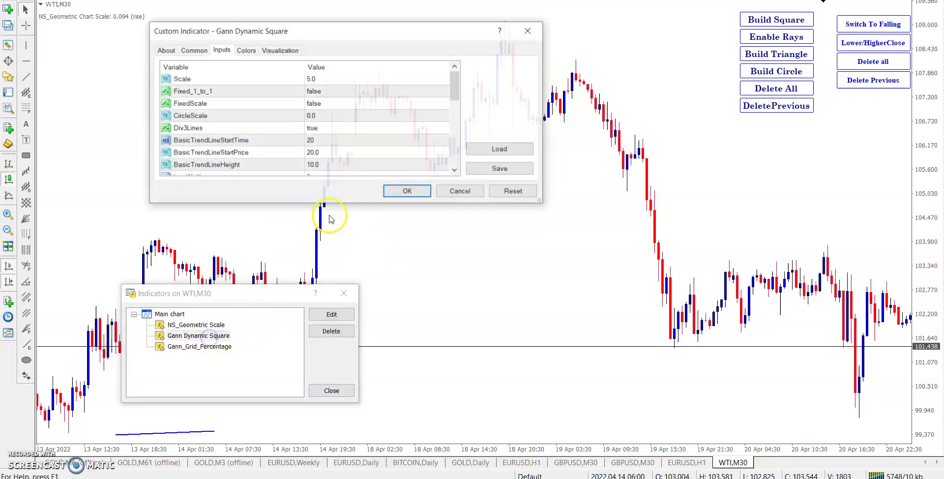
double_click(353, 79)
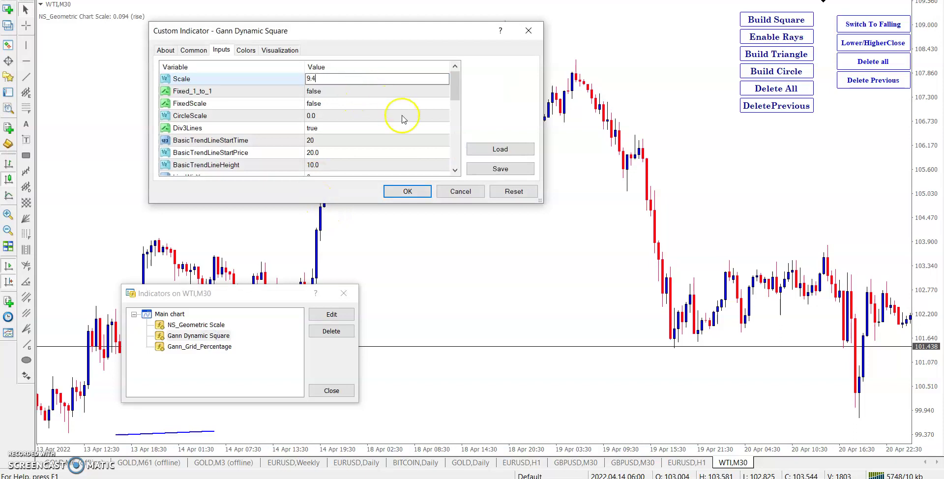
click(408, 191)
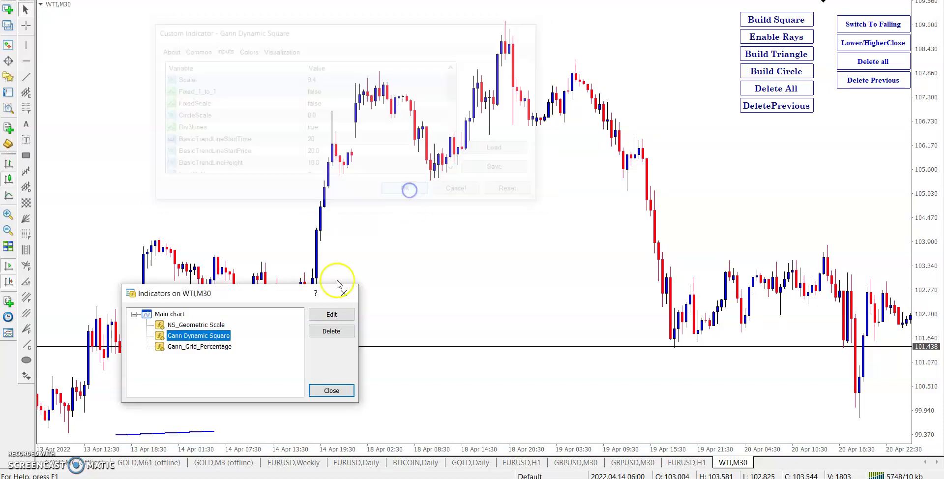
Set Gann_Grid_Percentage's Scale to 0.094 and shift the chart to later dates
double_click(200, 346)
click(329, 140)
click(330, 140)
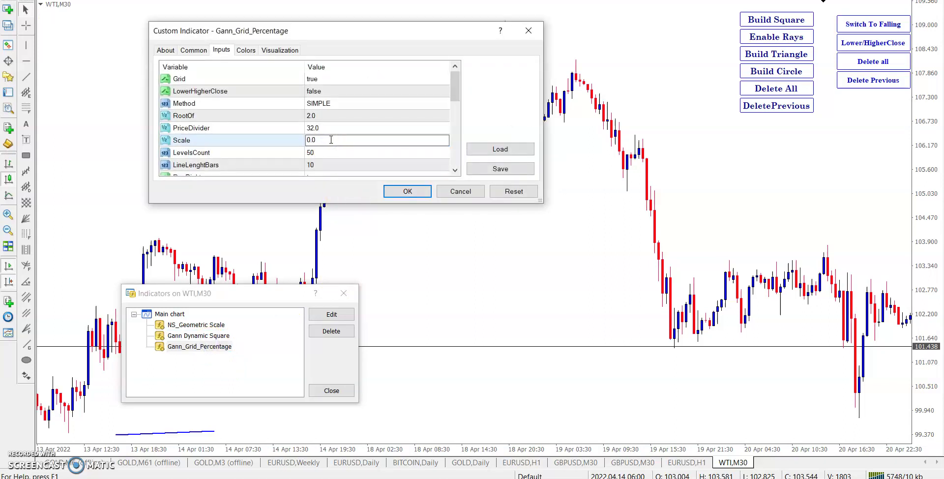
click(395, 193)
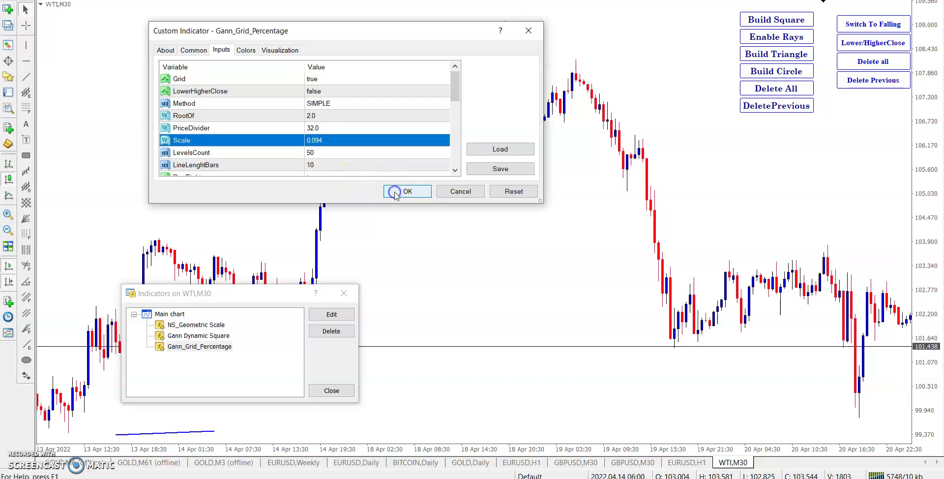
click(349, 386)
drag(249, 242, 196, 237)
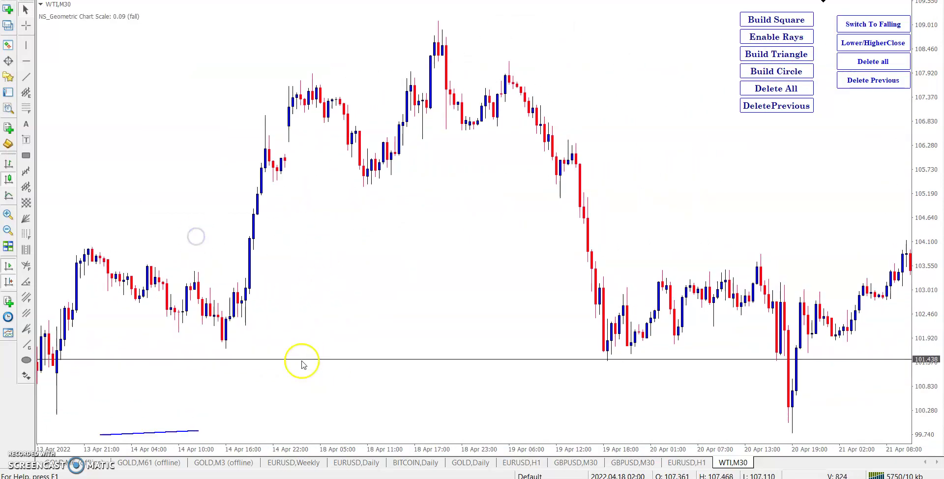
Anchor test grids at two swing lows, read a grid intersection, then delete all grids
click(223, 338)
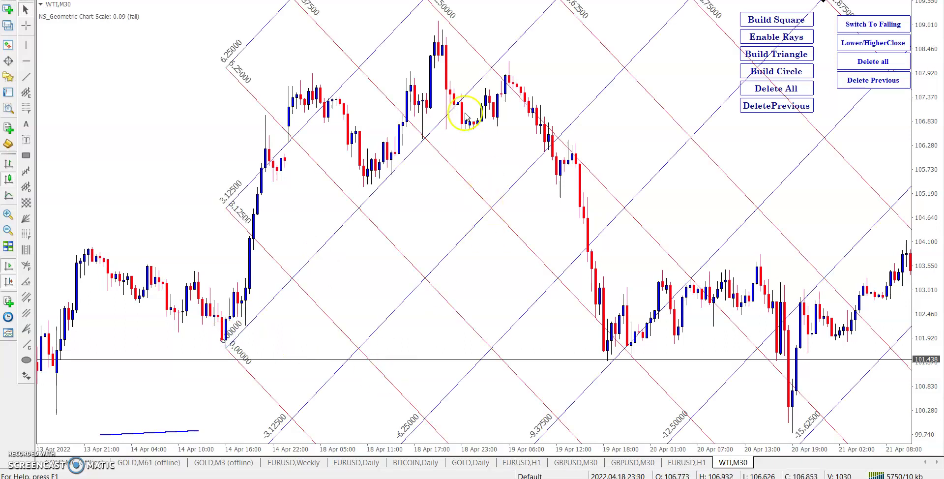
middle_click(358, 205)
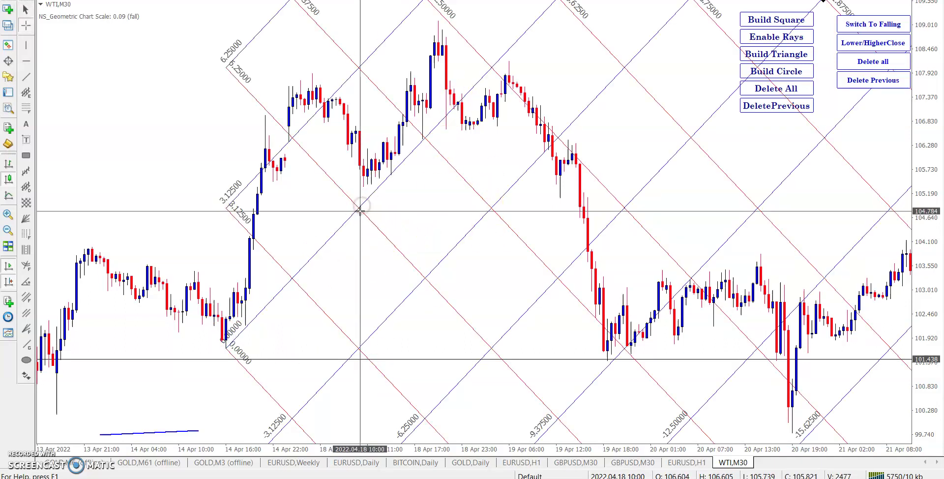
click(360, 211)
drag(367, 274, 437, 273)
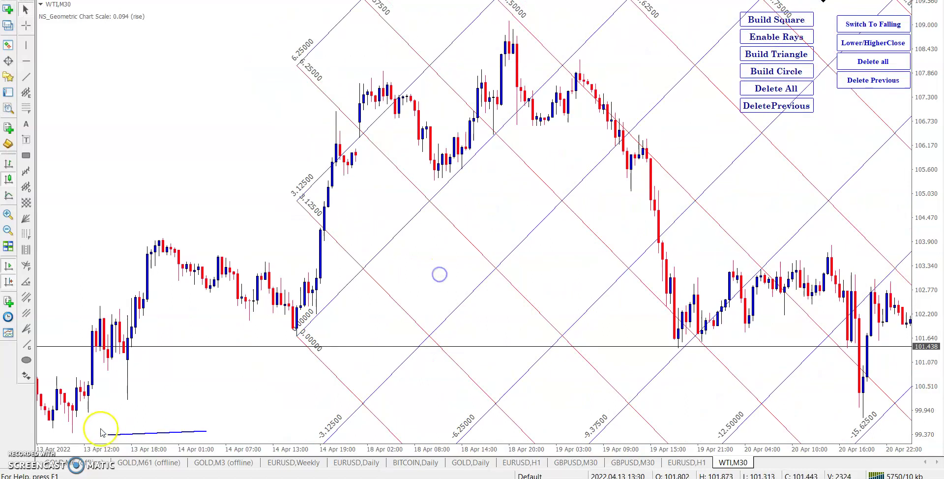
click(73, 423)
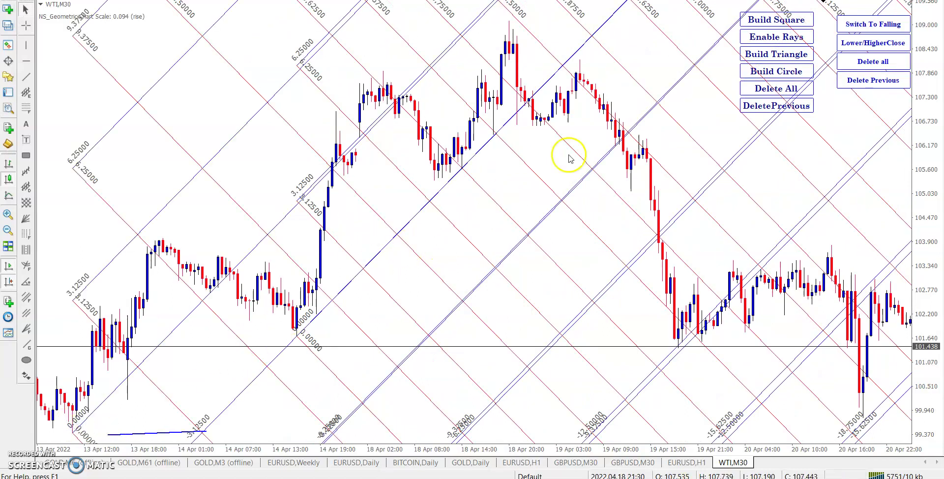
click(879, 71)
Change Gann_Grid_Percentage's PriceDivider from 32 to 48
right_click(368, 157)
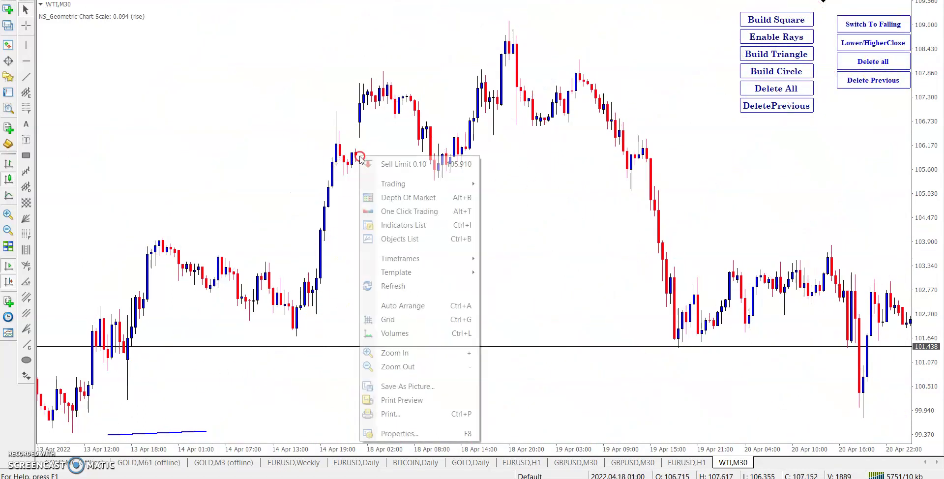
click(397, 225)
double_click(202, 347)
click(331, 128)
click(332, 127)
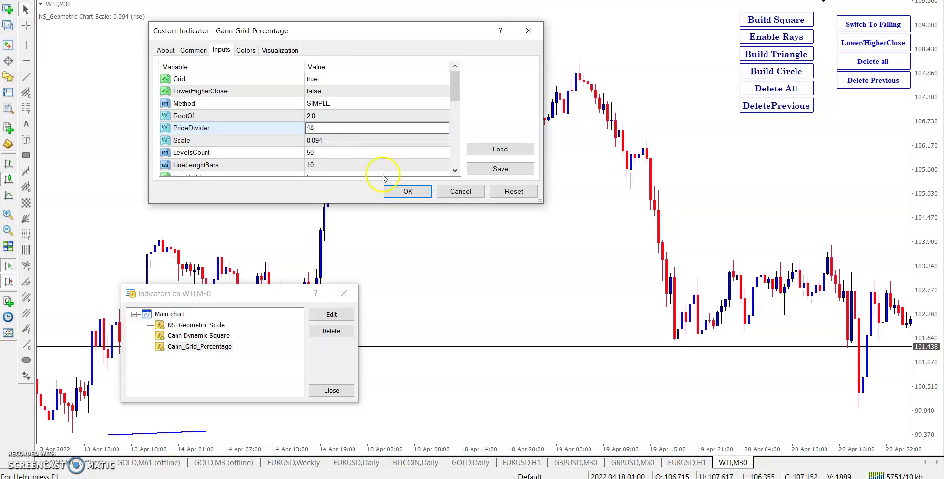
click(407, 193)
click(331, 391)
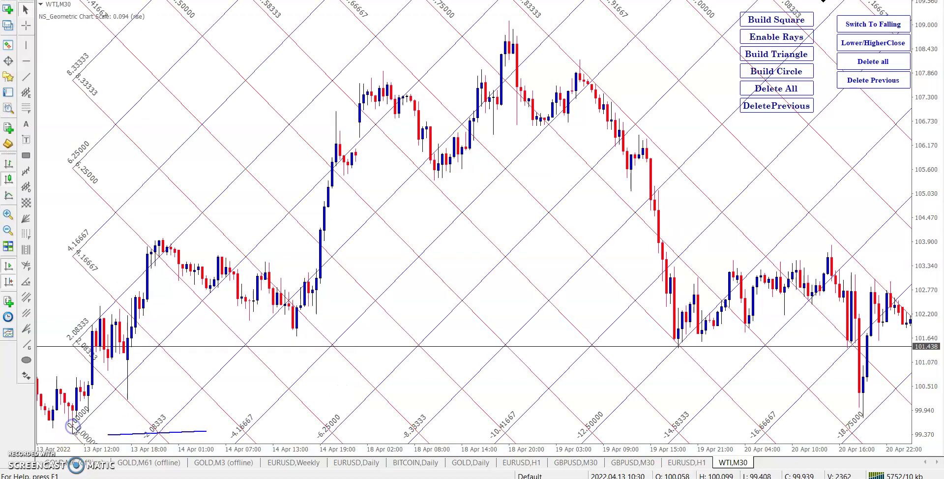
Read price and time at the chart's peak and the lower-left low, then clear the grid
middle_click(509, 91)
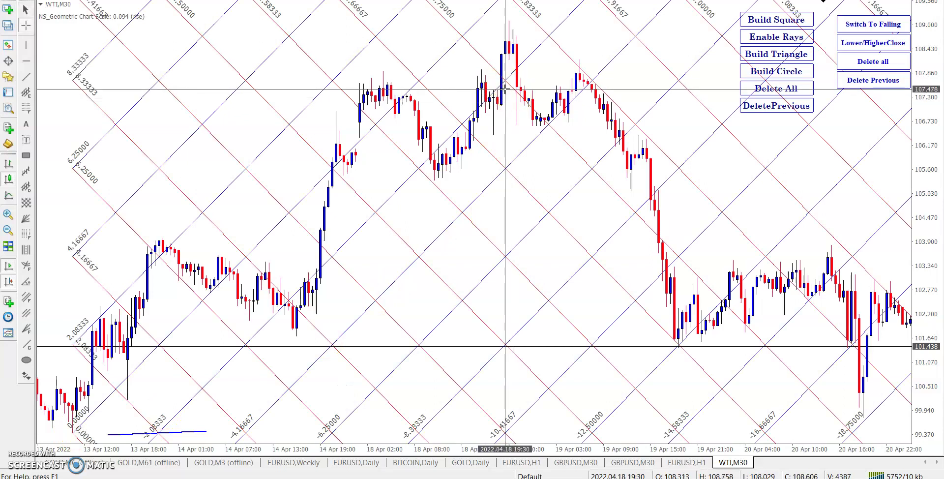
click(611, 127)
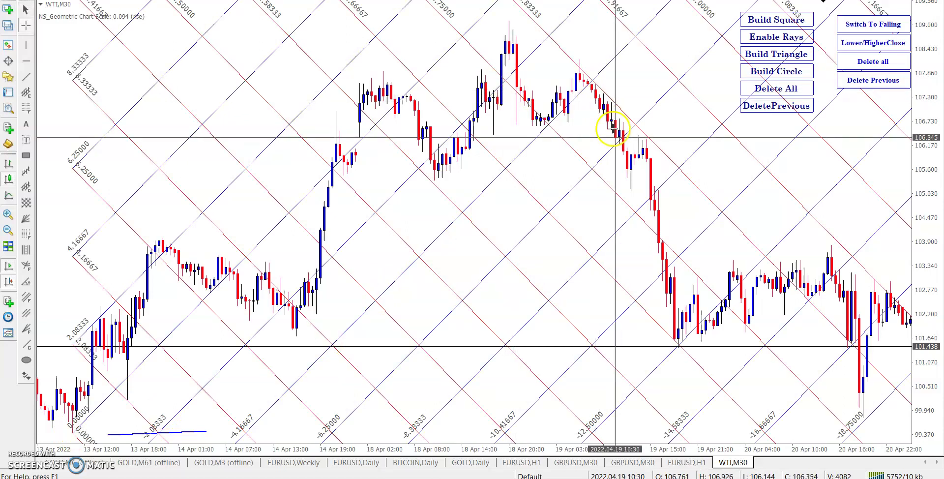
middle_click(312, 368)
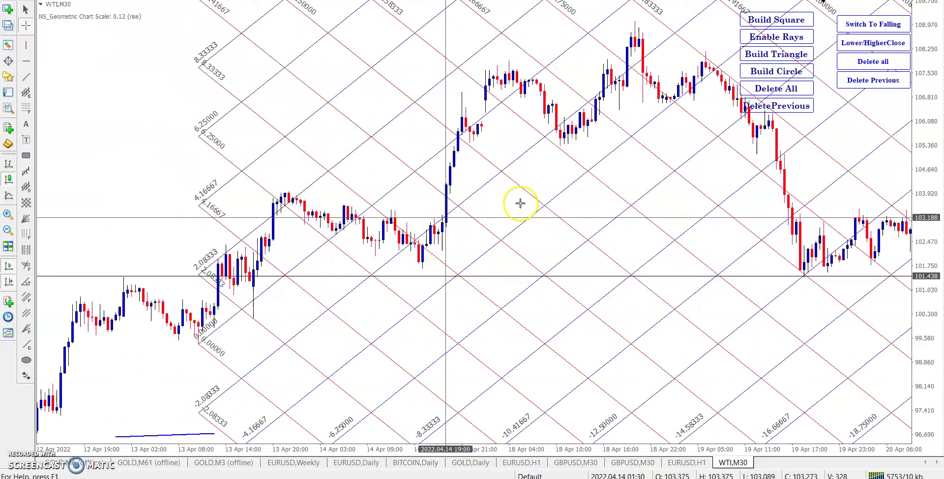
click(875, 62)
Try a grid at a 14 Apr swing low, delete it, and bring the 12–19 Apr bars into view
scroll(435, 343, down, 3)
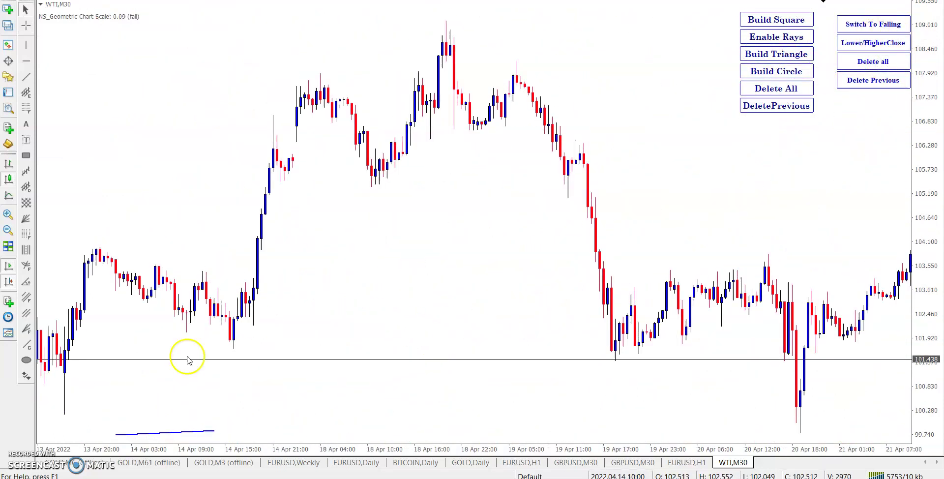
click(234, 343)
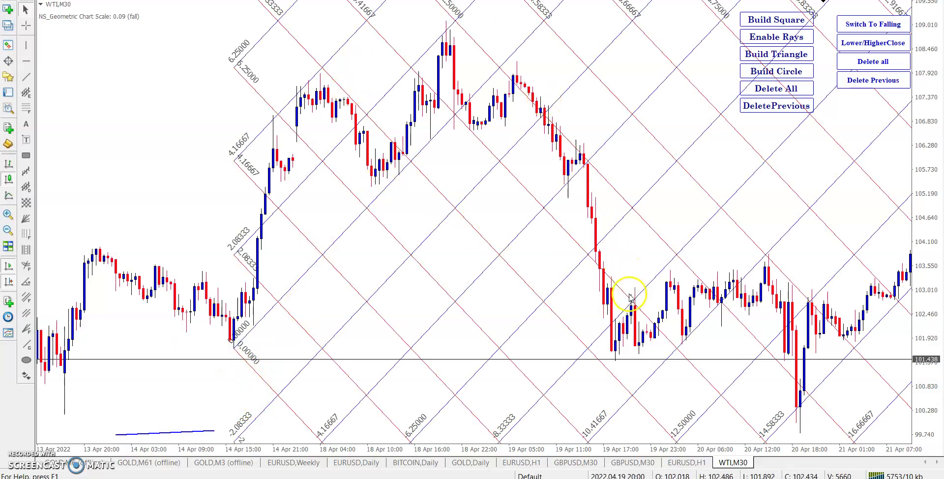
scroll(763, 354, down, 20)
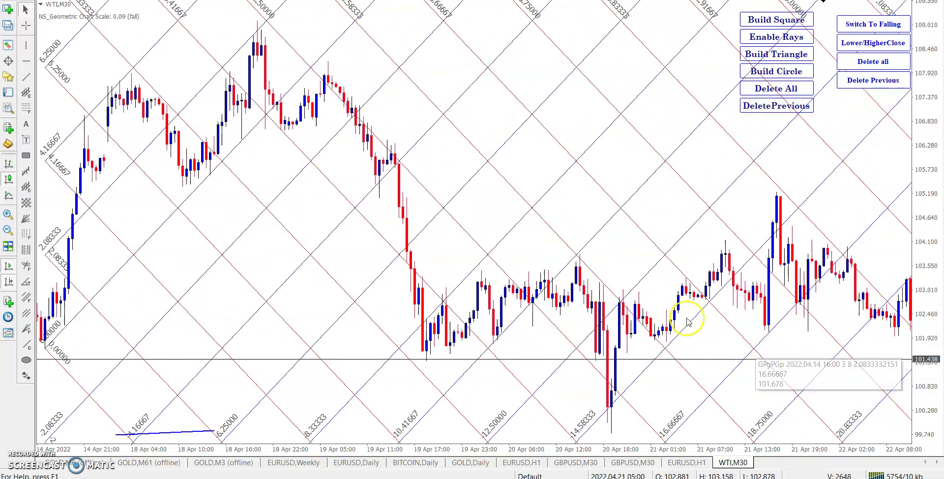
click(855, 67)
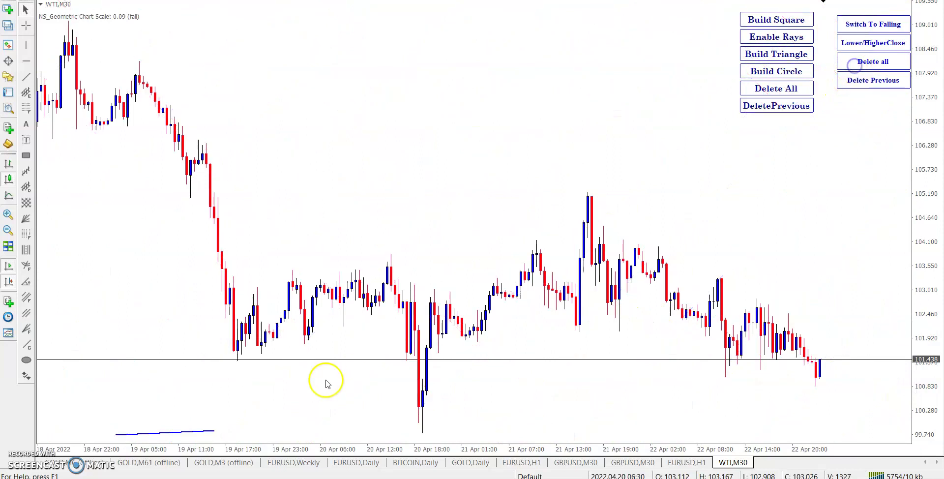
scroll(322, 376, up, 12)
scroll(207, 365, up, 5)
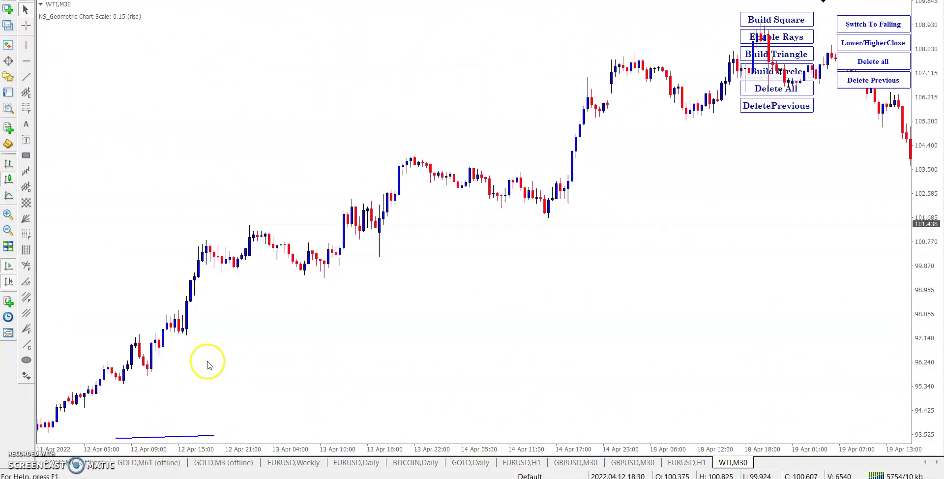
drag(174, 372, 118, 334)
Move the blue trendline beside the 14 Apr lows, stand it vertical, and build a Gann square
click(149, 441)
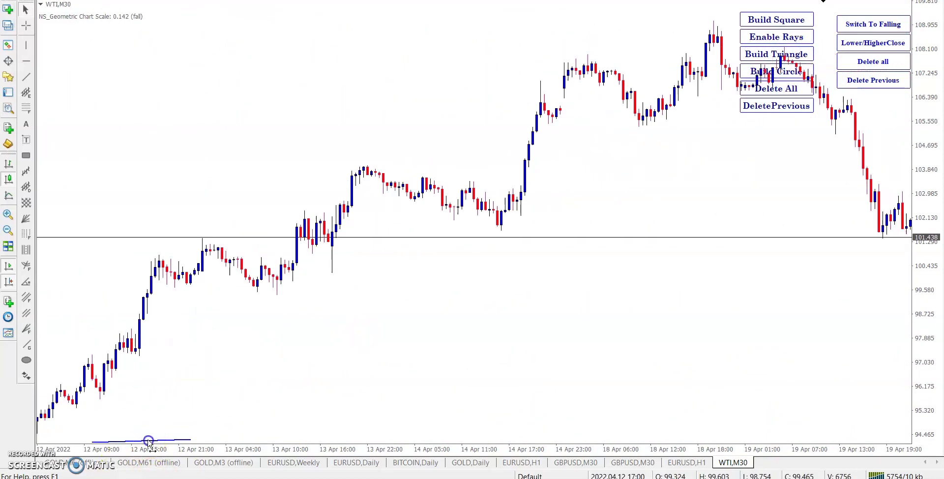
drag(141, 440, 558, 281)
drag(582, 252, 511, 143)
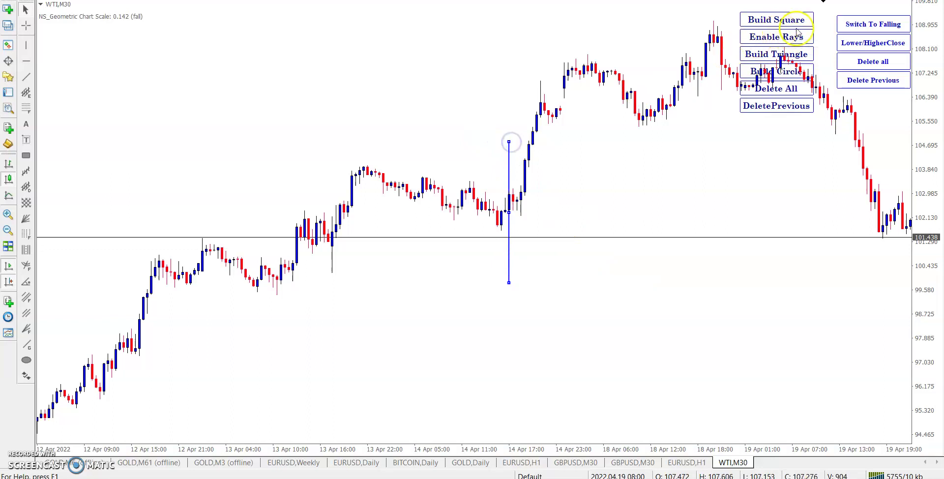
click(784, 19)
Pan the chart toward later dates to view the square across 14–18 Apr
drag(249, 331, 112, 362)
drag(577, 306, 437, 272)
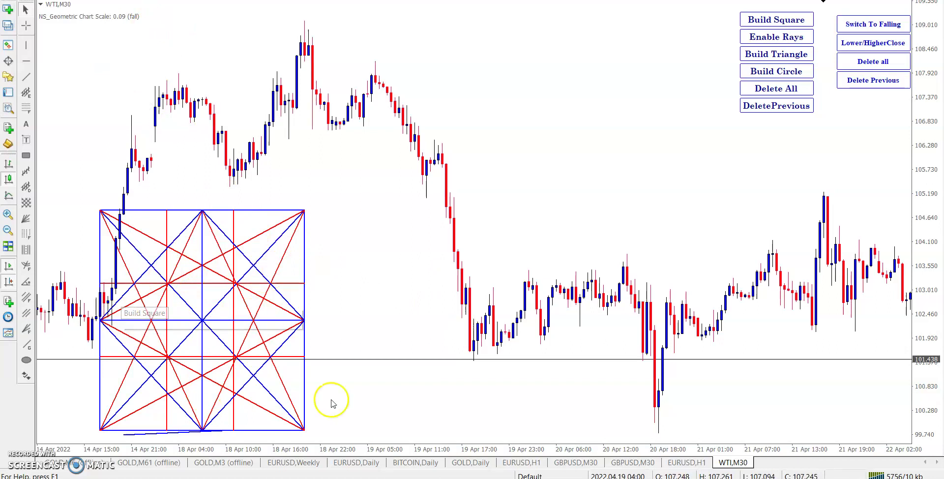
drag(612, 375, 506, 314)
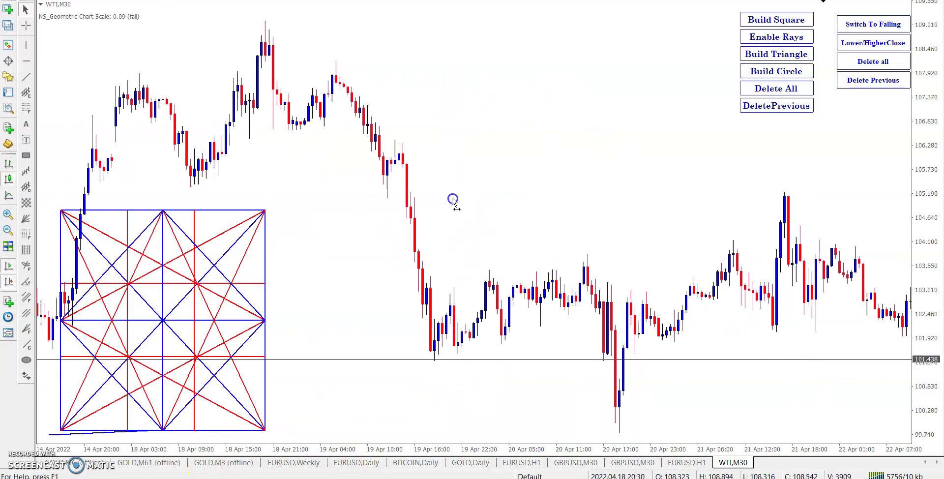
drag(453, 200, 168, 147)
Switch the chart to the BITCOIN symbol and hide the symbol list
click(8, 43)
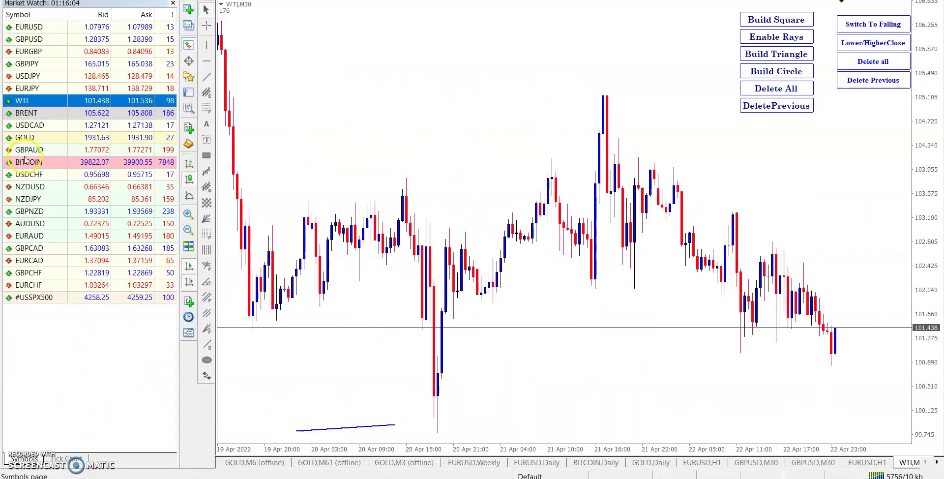
drag(36, 171, 427, 262)
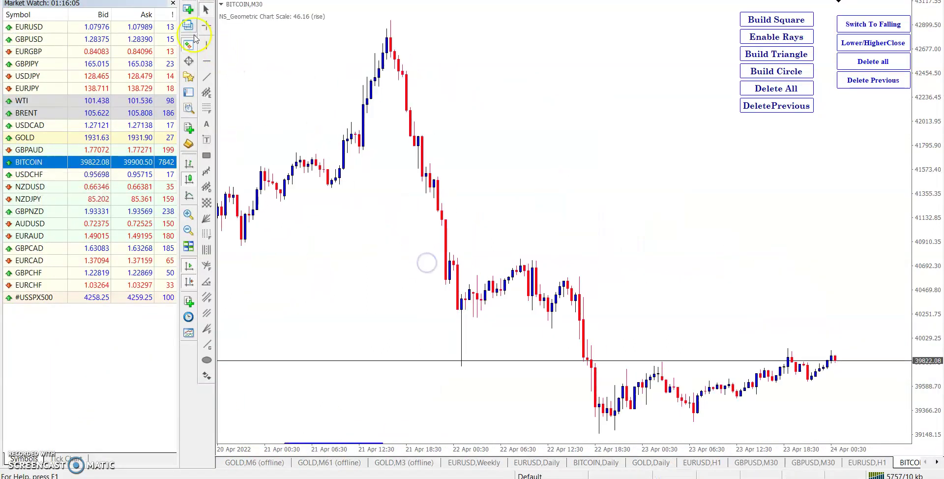
click(173, 3)
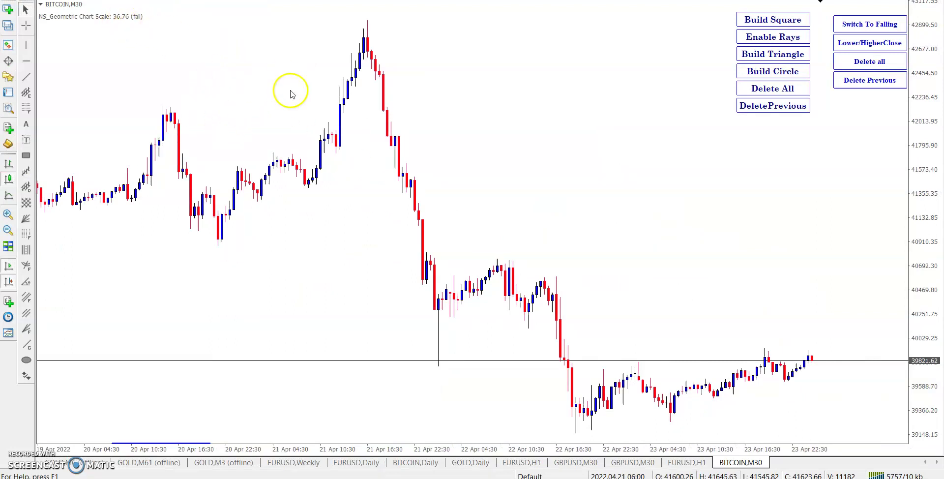
Set Gann_Grid_Percentage's Scale to 36.76
right_click(296, 121)
click(362, 190)
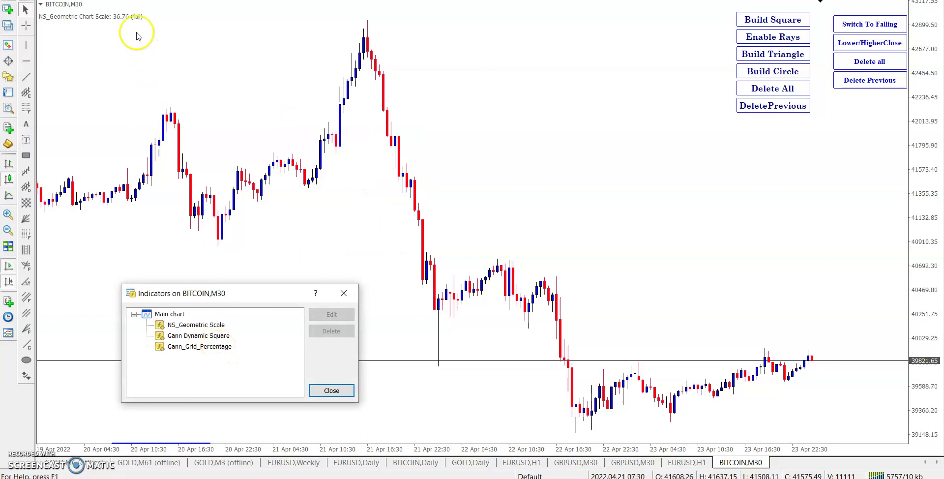
double_click(206, 347)
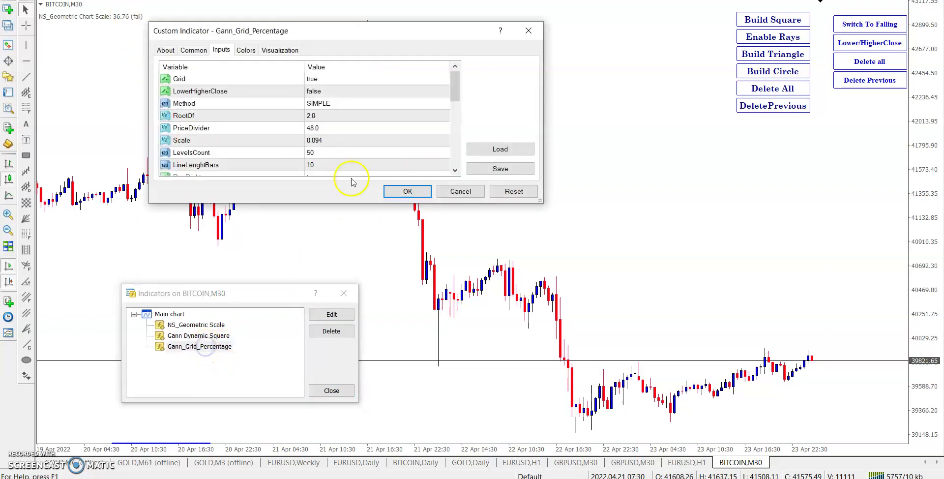
double_click(341, 140)
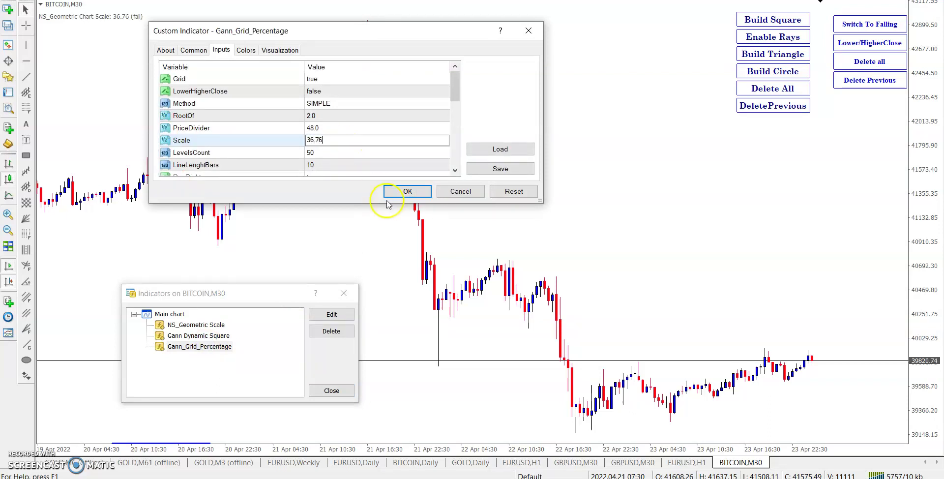
click(407, 191)
Set Gann Dynamic Square's Scale to 37.56 and recheck the grid's Scale without changes
double_click(199, 335)
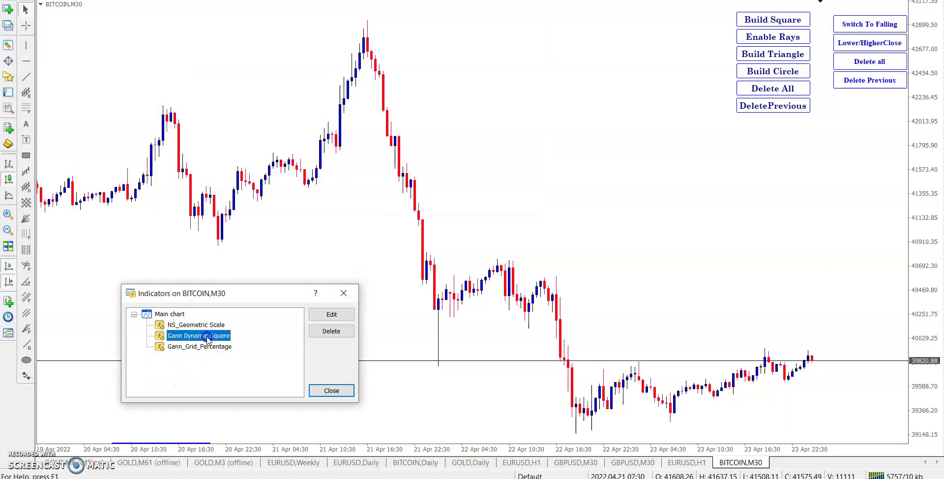
double_click(332, 78)
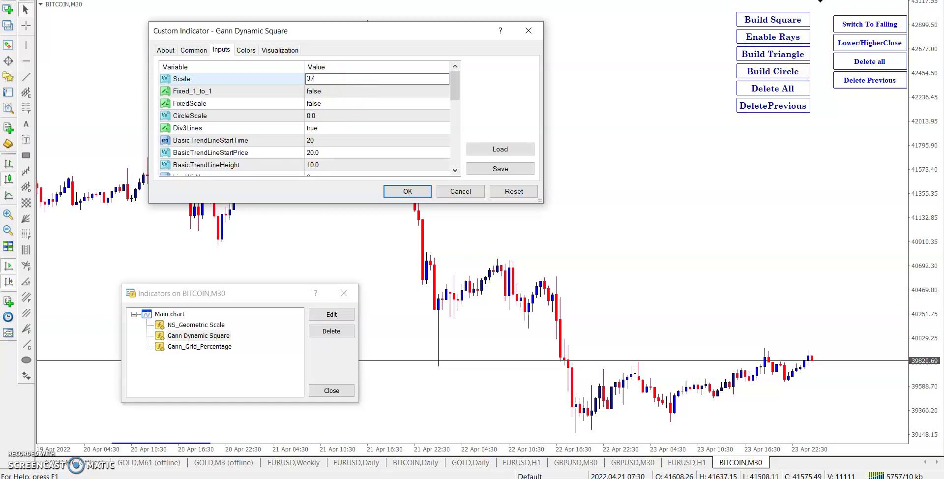
click(408, 192)
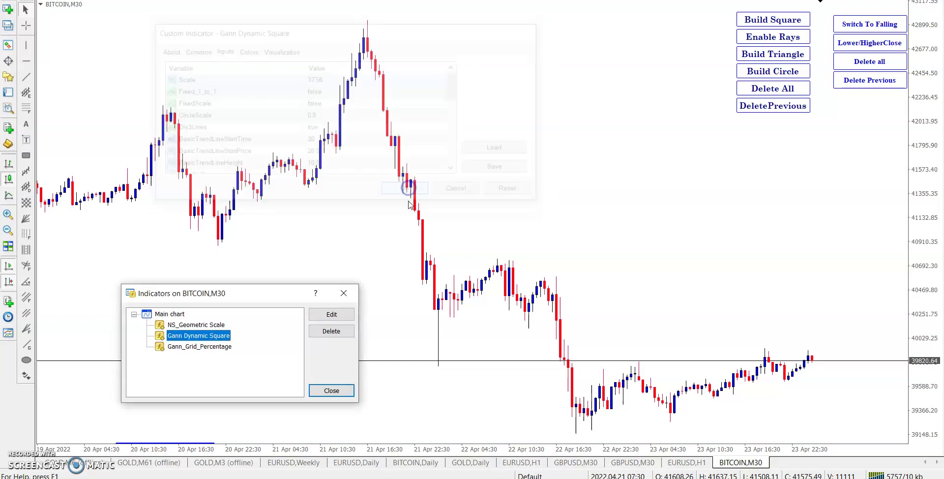
double_click(211, 347)
double_click(336, 141)
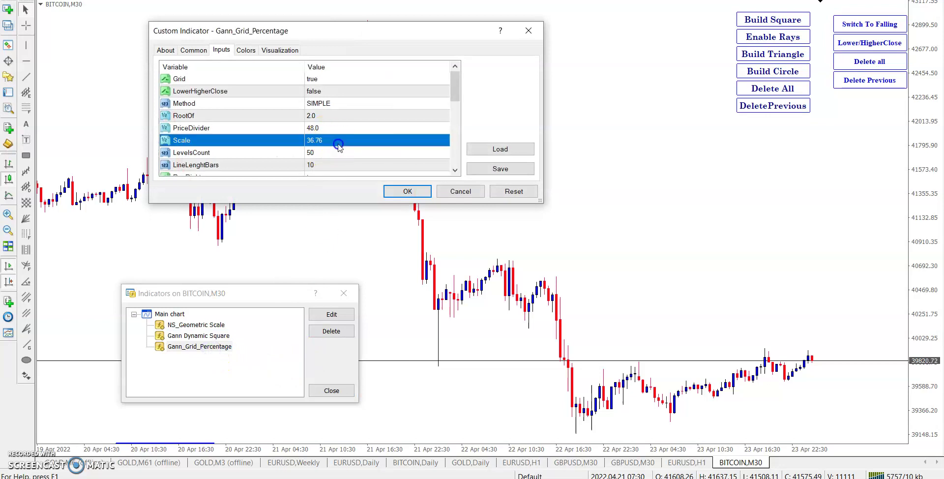
click(461, 191)
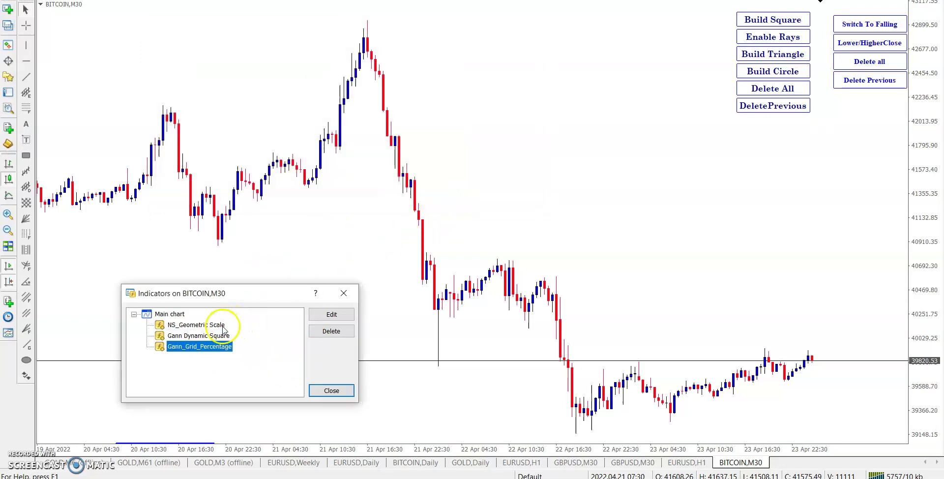
Correct Gann Dynamic Square's Scale to 36.76, leaving the grid's settings unchanged
double_click(224, 336)
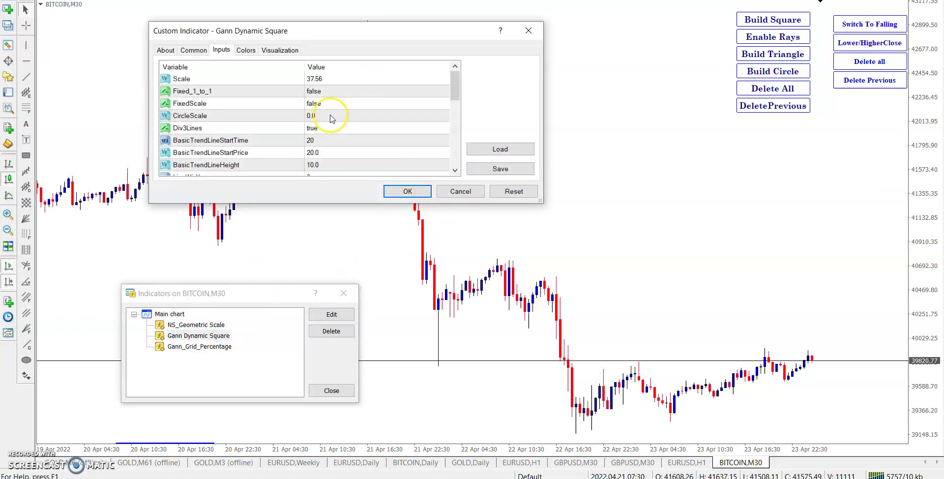
click(334, 80)
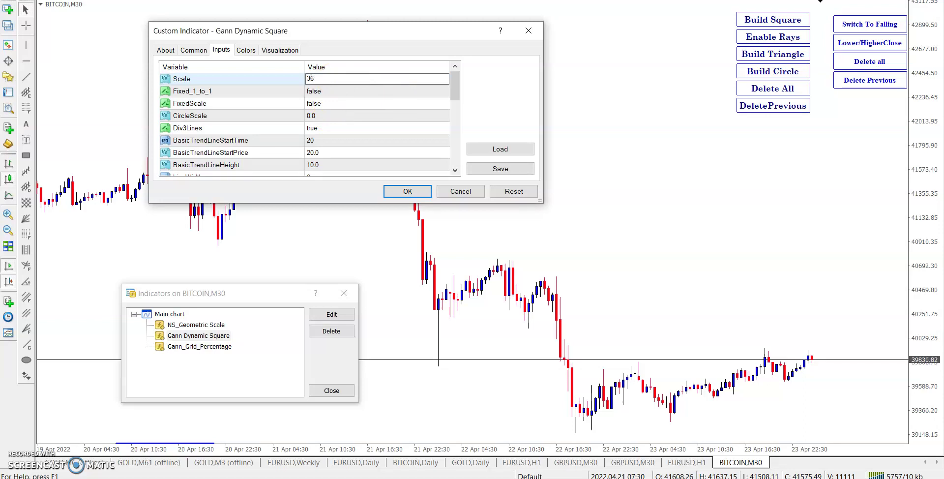
text(76)
click(413, 190)
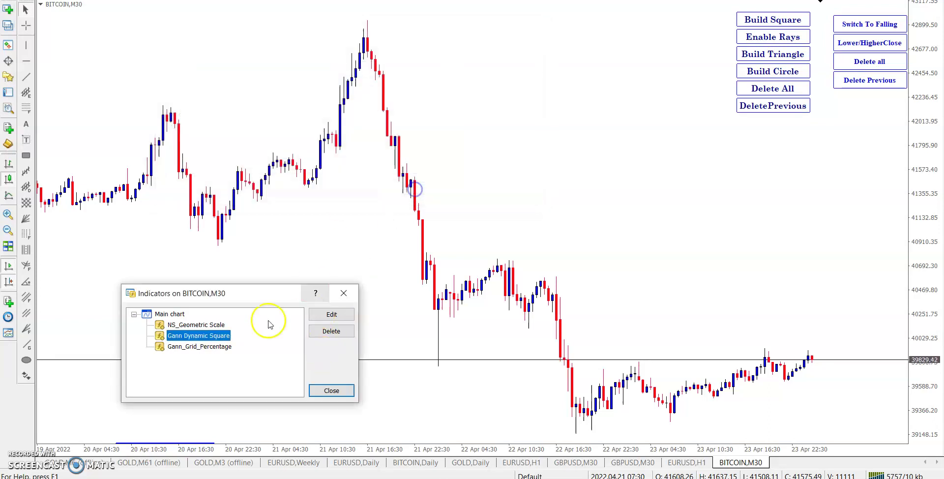
double_click(212, 347)
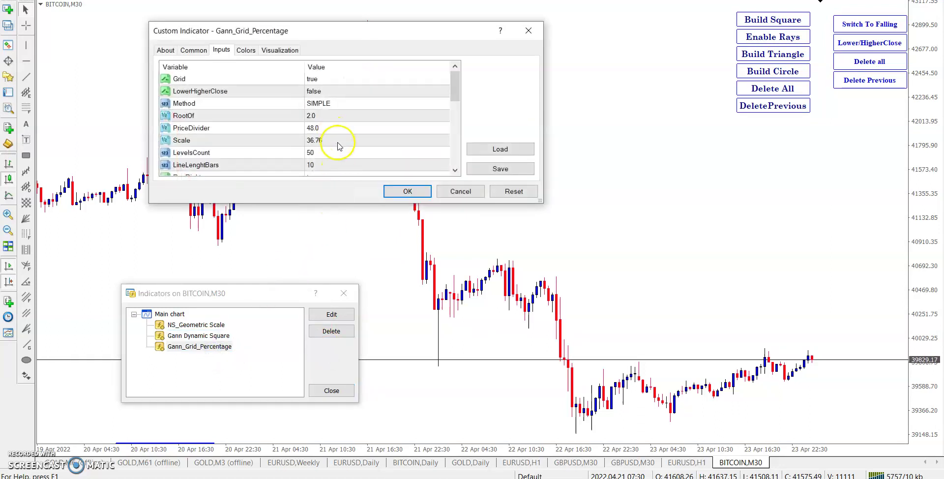
double_click(338, 141)
drag(451, 196, 326, 381)
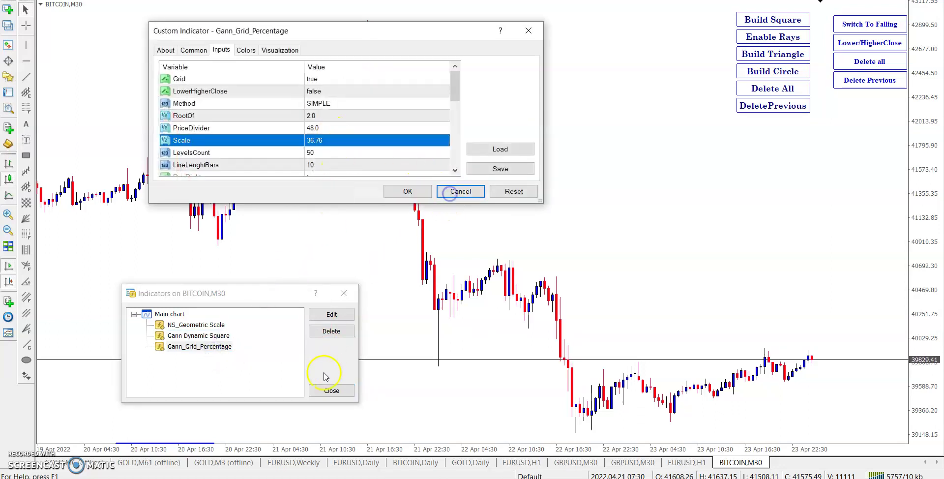
click(459, 192)
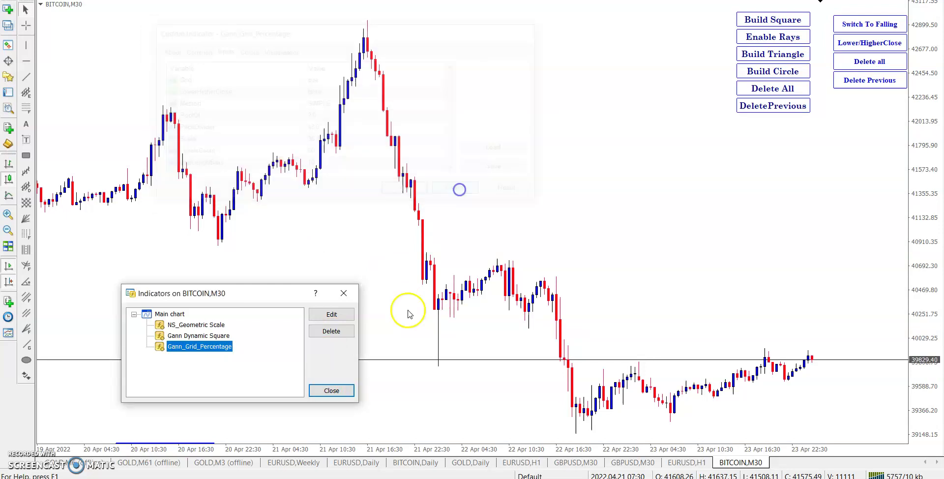
click(331, 390)
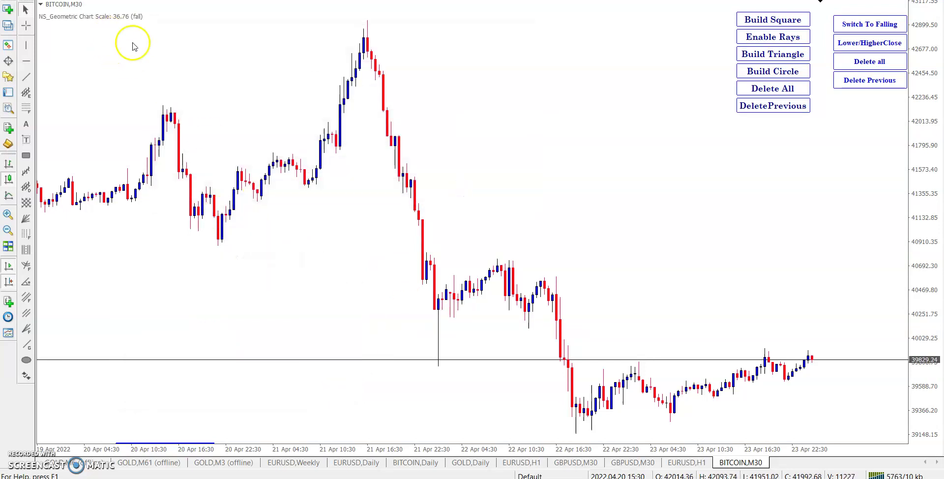
Place the trend line across the 20 Apr high-to-low swing, then build and remove a Gann square
click(183, 443)
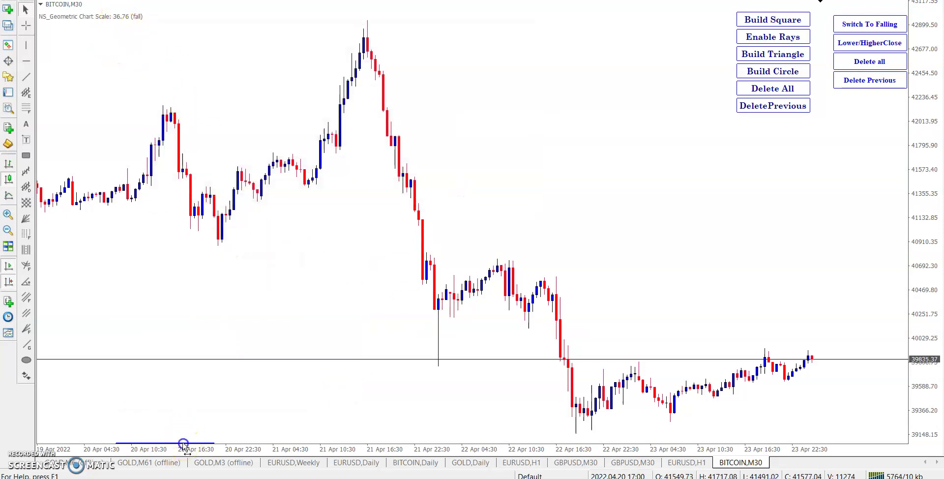
drag(172, 445, 219, 247)
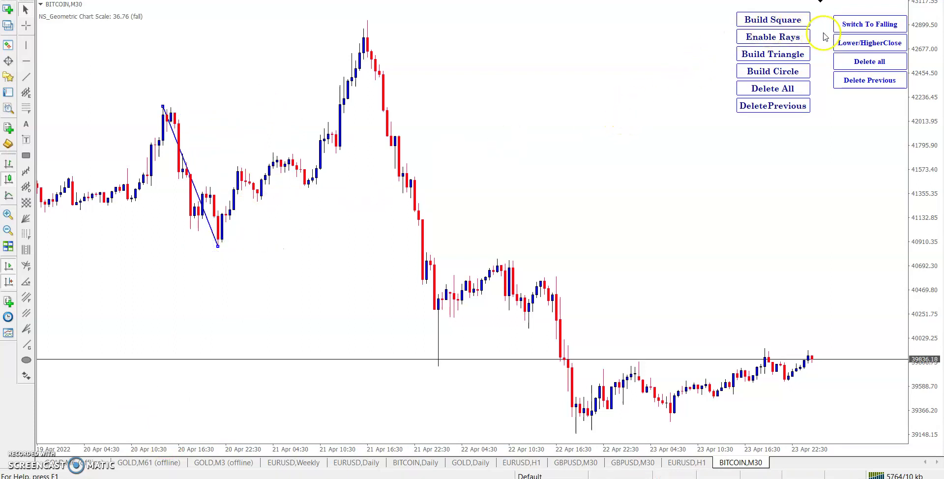
click(784, 21)
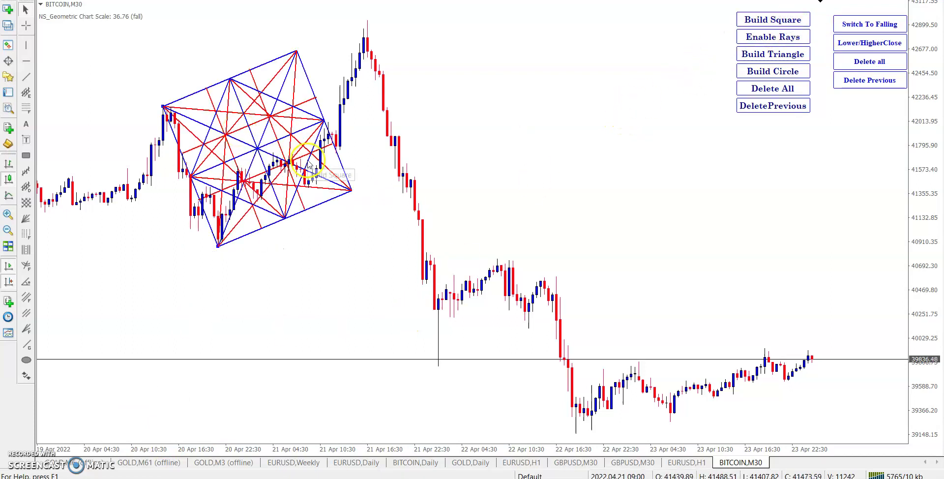
click(352, 185)
click(418, 183)
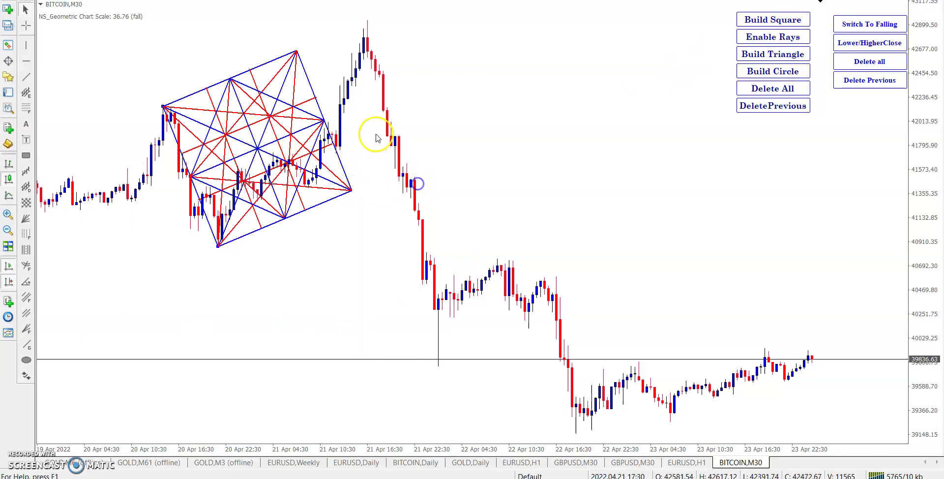
click(790, 84)
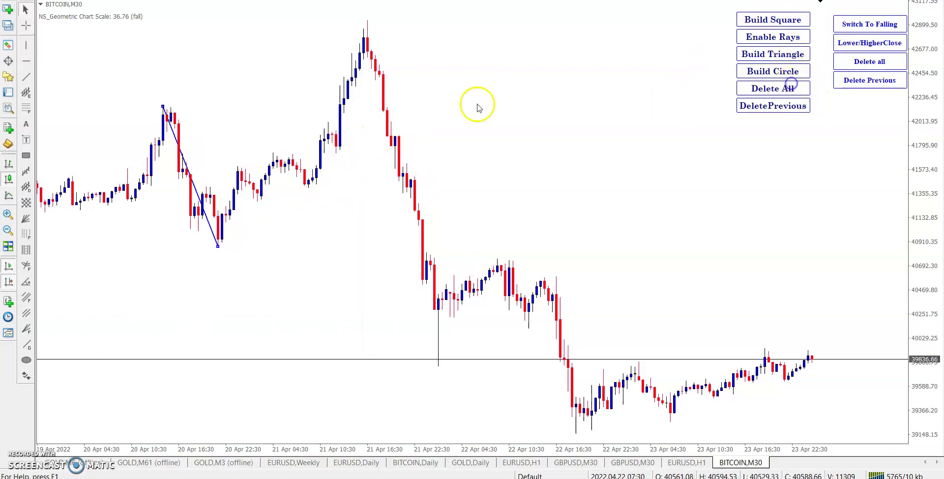
Make the trend line vertical above the low, test and clear a square, then anchor the grid at the swing low
mouse_move(163, 106)
mouse_down()
mouse_move(297, 184)
mouse_move(320, 322)
mouse_move(157, 116)
mouse_move(158, 69)
mouse_move(134, 4)
mouse_move(150, 4)
mouse_move(172, 106)
mouse_move(229, 80)
mouse_move(220, 77)
mouse_up()
click(786, 20)
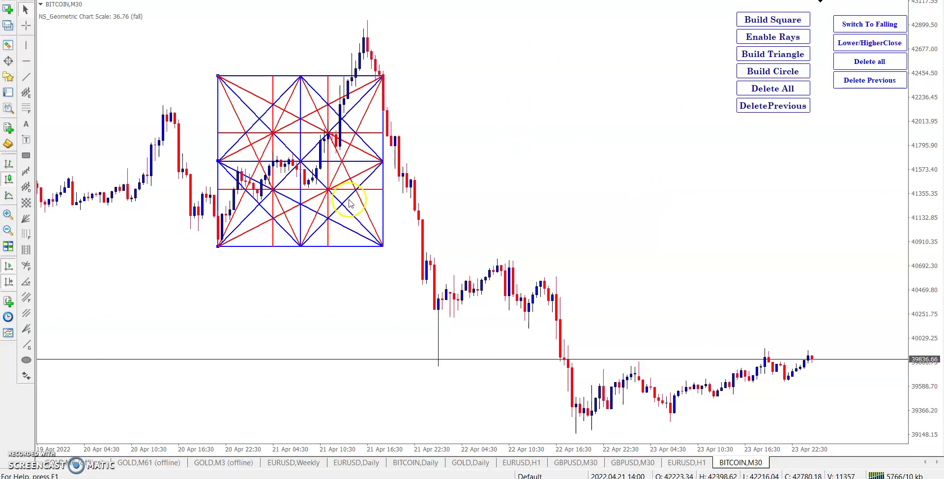
click(787, 107)
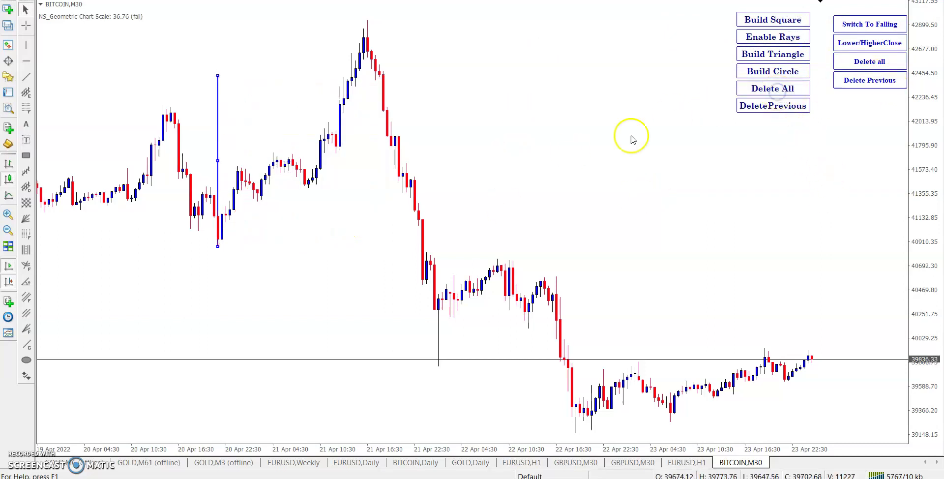
click(869, 63)
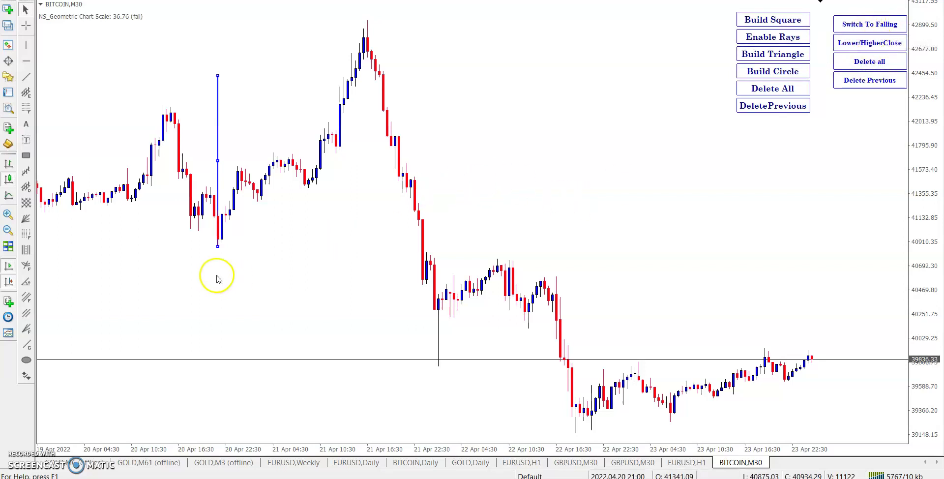
click(220, 234)
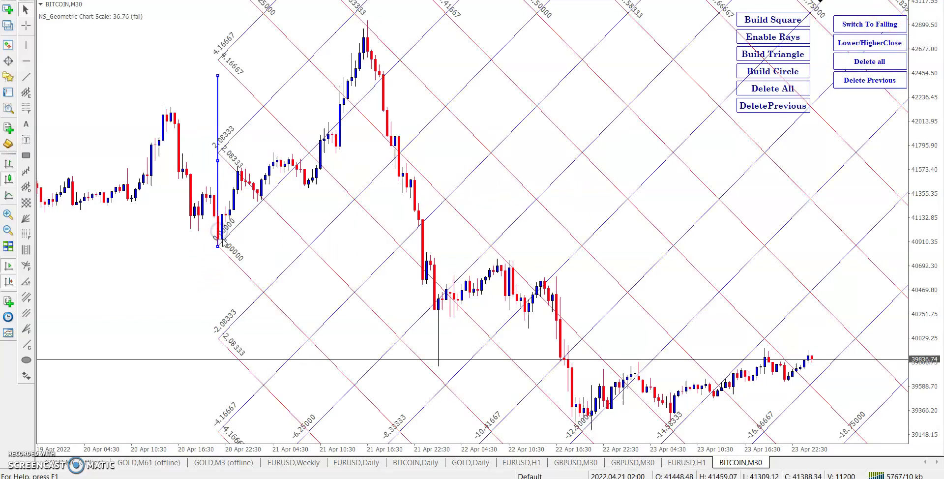
Delete the vertical trend line and remove all Gann grid lines from the chart
right_click(218, 161)
click(254, 201)
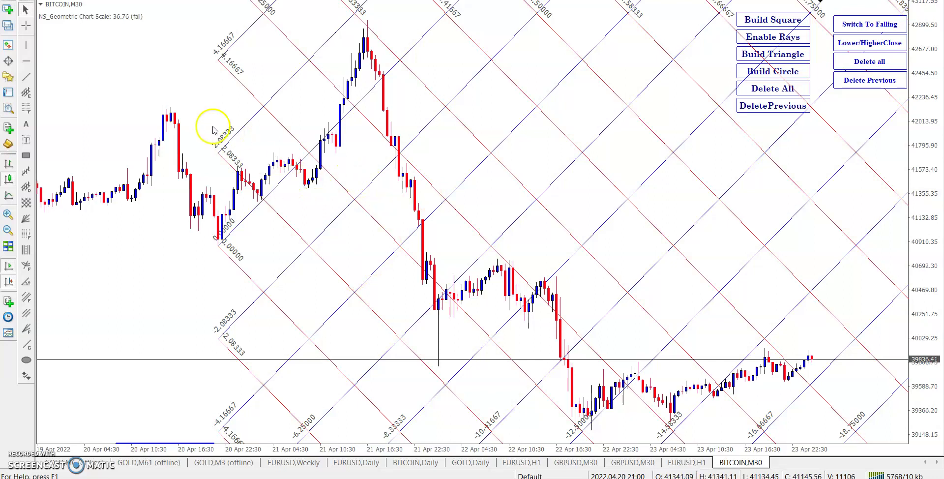
click(868, 62)
Set Gann_Grid_Percentage's PriceDivider input to 72 in the Indicators List
right_click(492, 139)
click(546, 208)
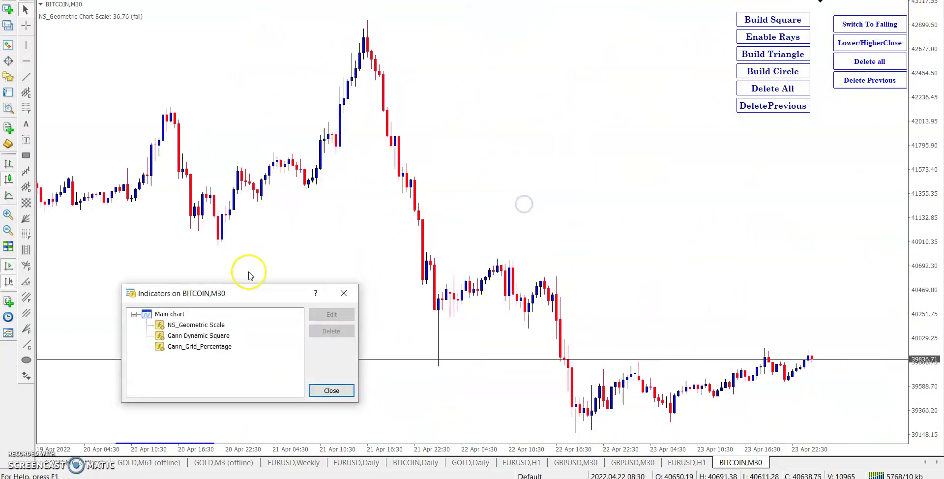
click(203, 346)
double_click(203, 346)
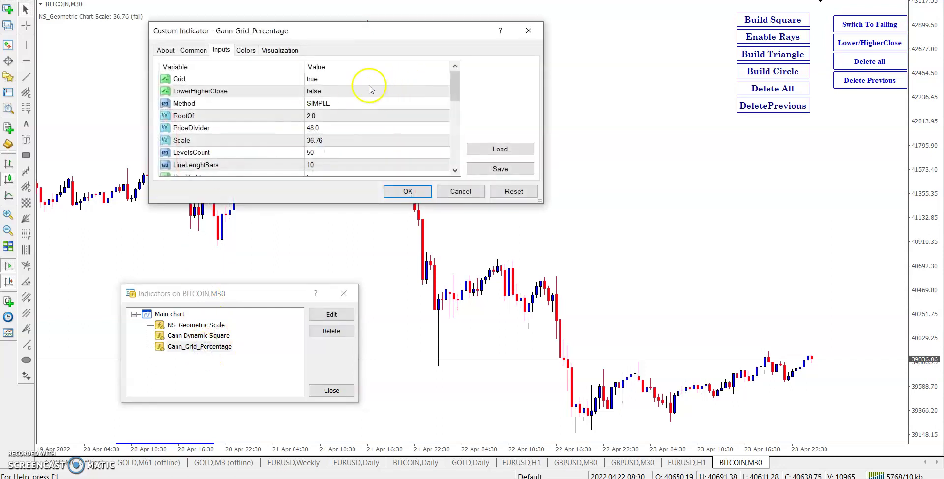
double_click(334, 128)
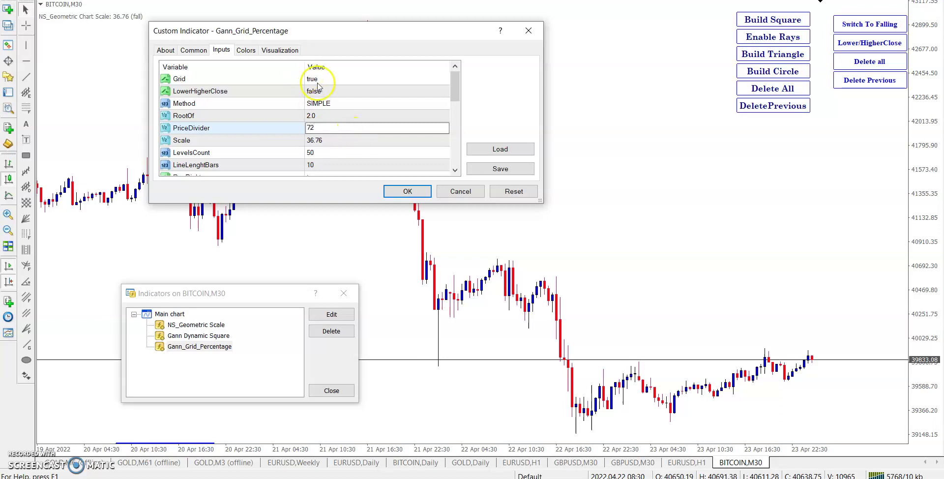
click(396, 191)
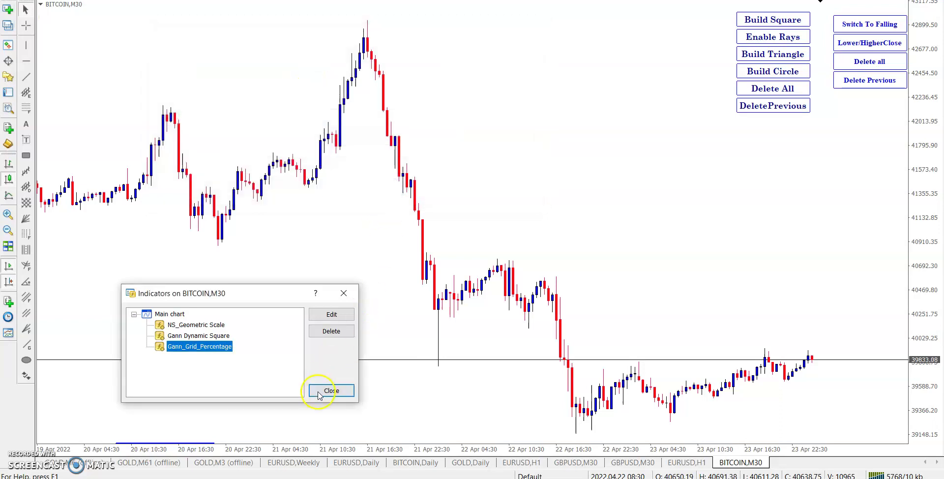
Anchor the 1.38889-step Gann grid at the 20 Apr swing low and measure the peak with the crosshair
click(327, 393)
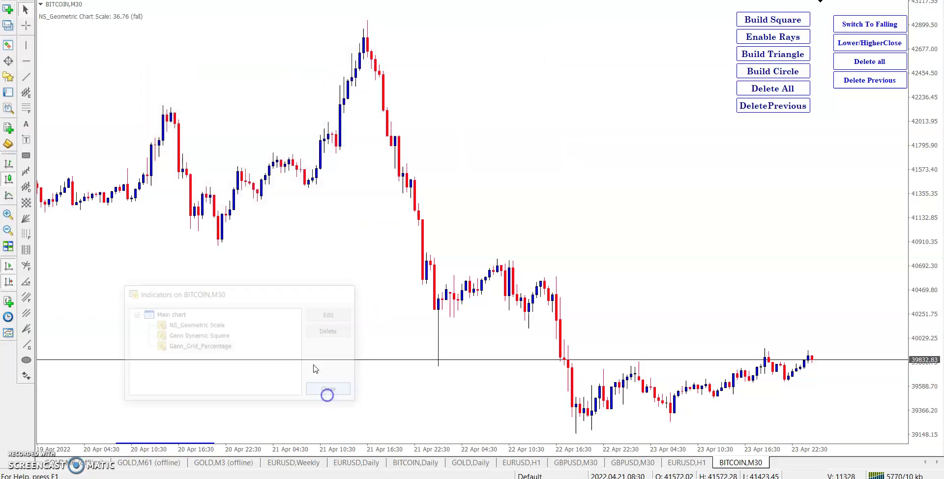
click(218, 241)
middle_click(330, 101)
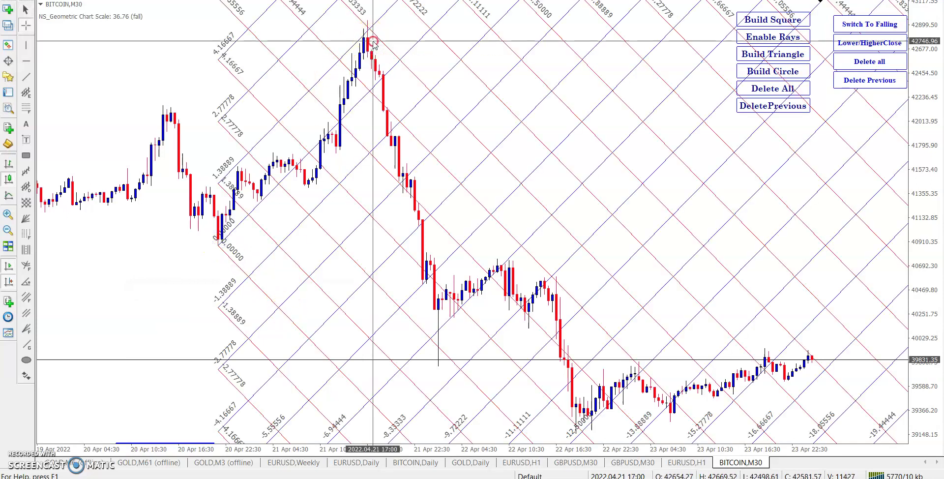
drag(368, 28, 308, 134)
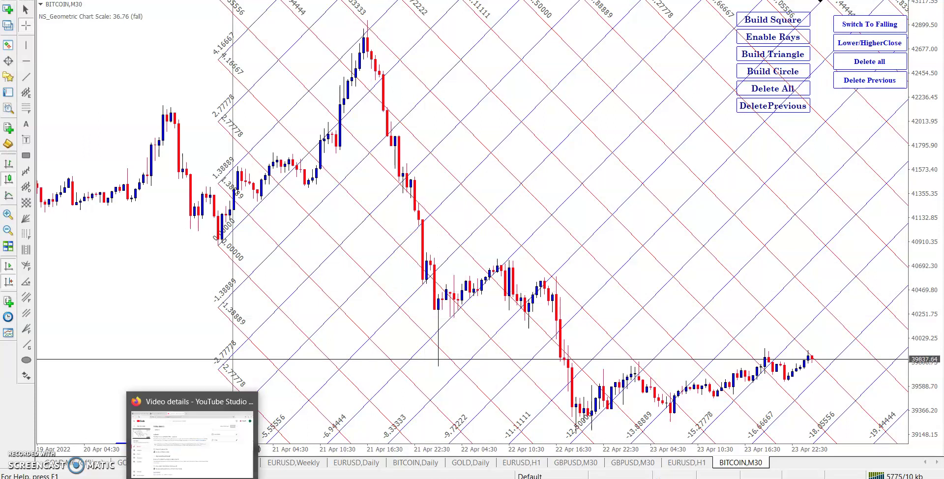
Scroll through the Geometric Chart Scale product page in Firefox, then close its tab
click(192, 475)
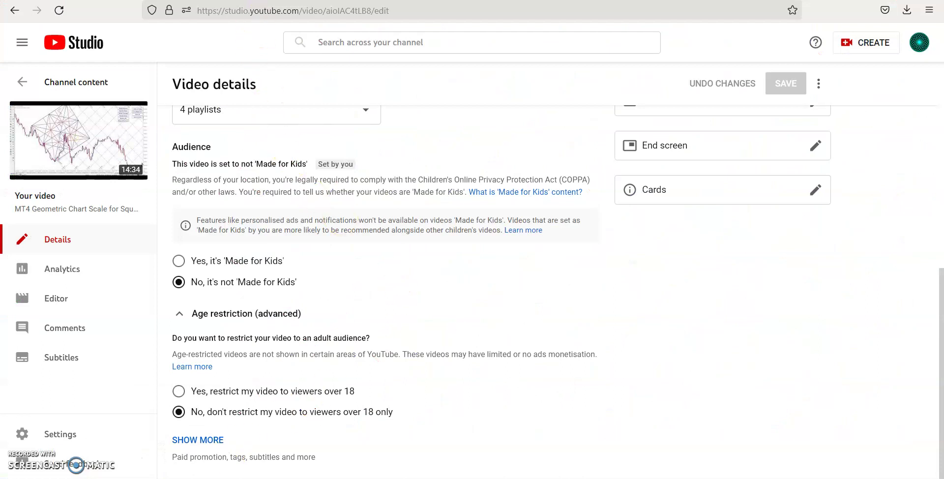
key(ctrl+Tab)
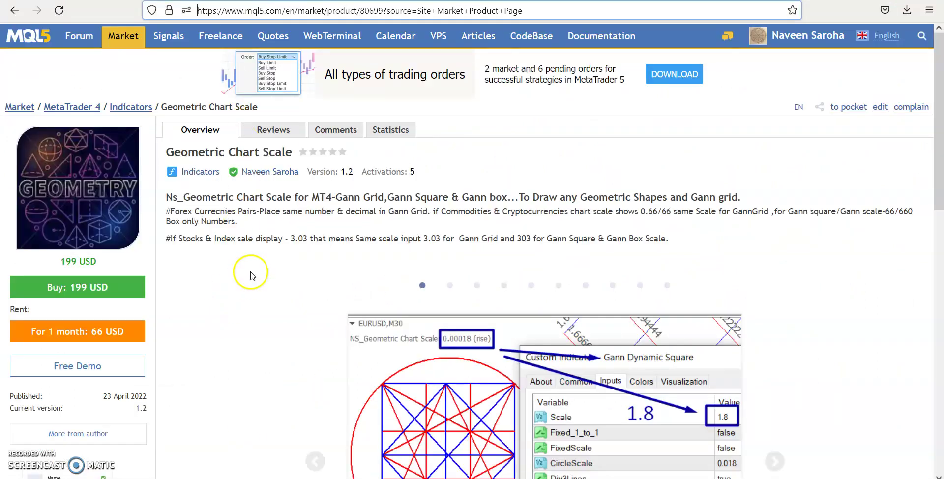
scroll(311, 255, down, 2)
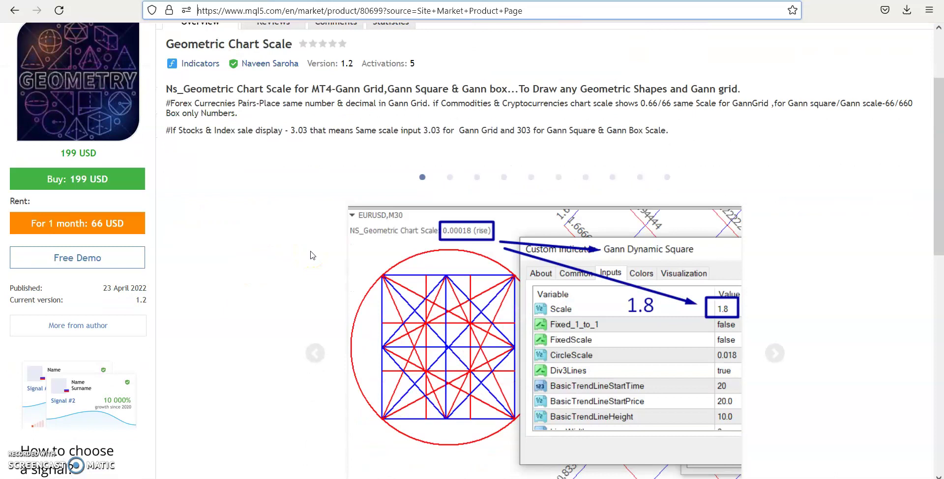
scroll(310, 255, up, 2)
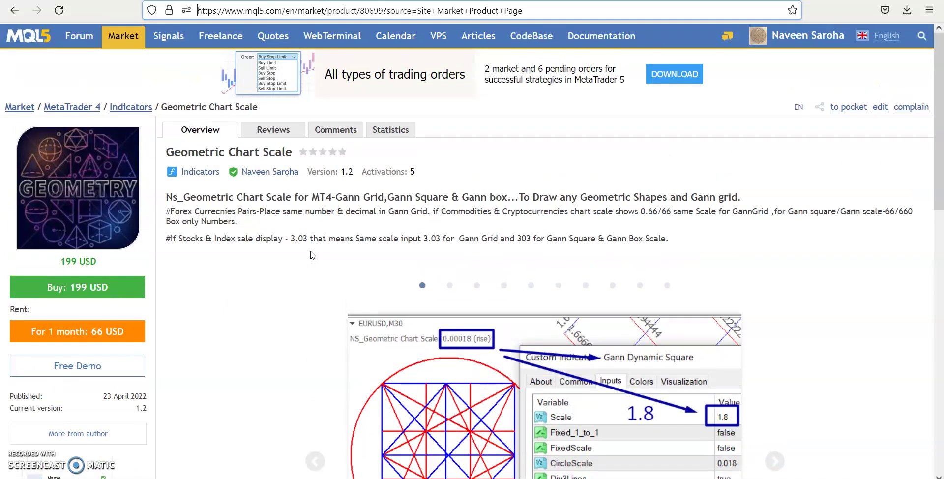
scroll(310, 254, down, 4)
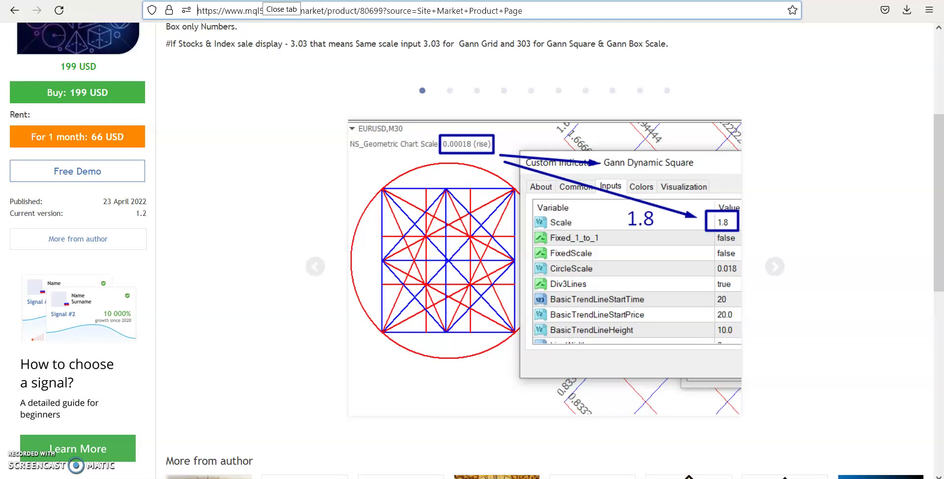
key(ctrl+w)
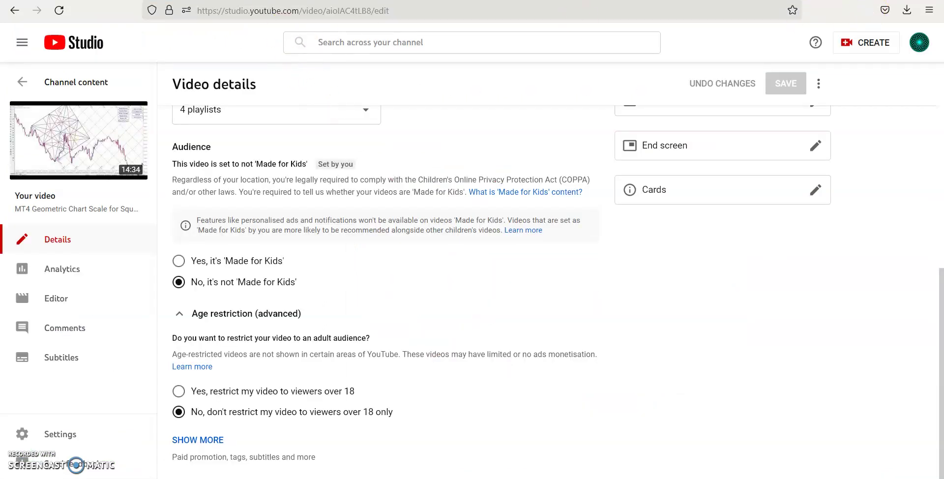